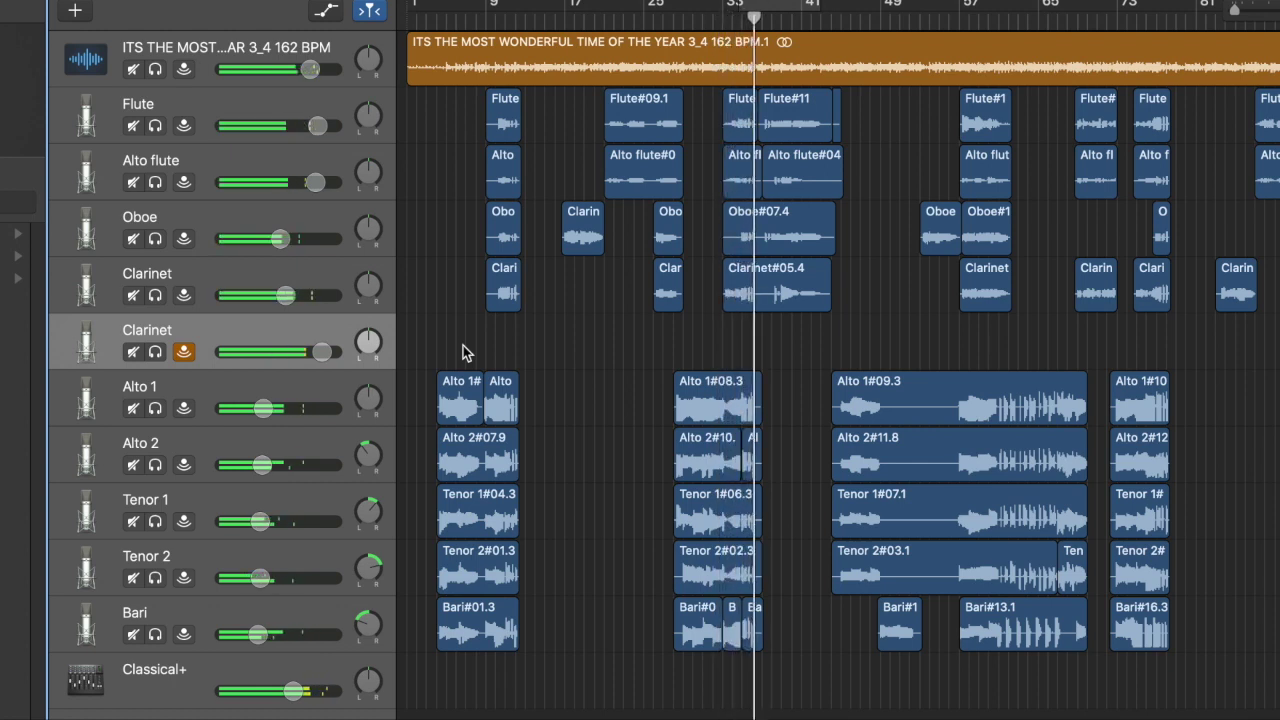
# Step: Play the arrangement and solo the Bari track to listen to it on its own
pyautogui.press('space')
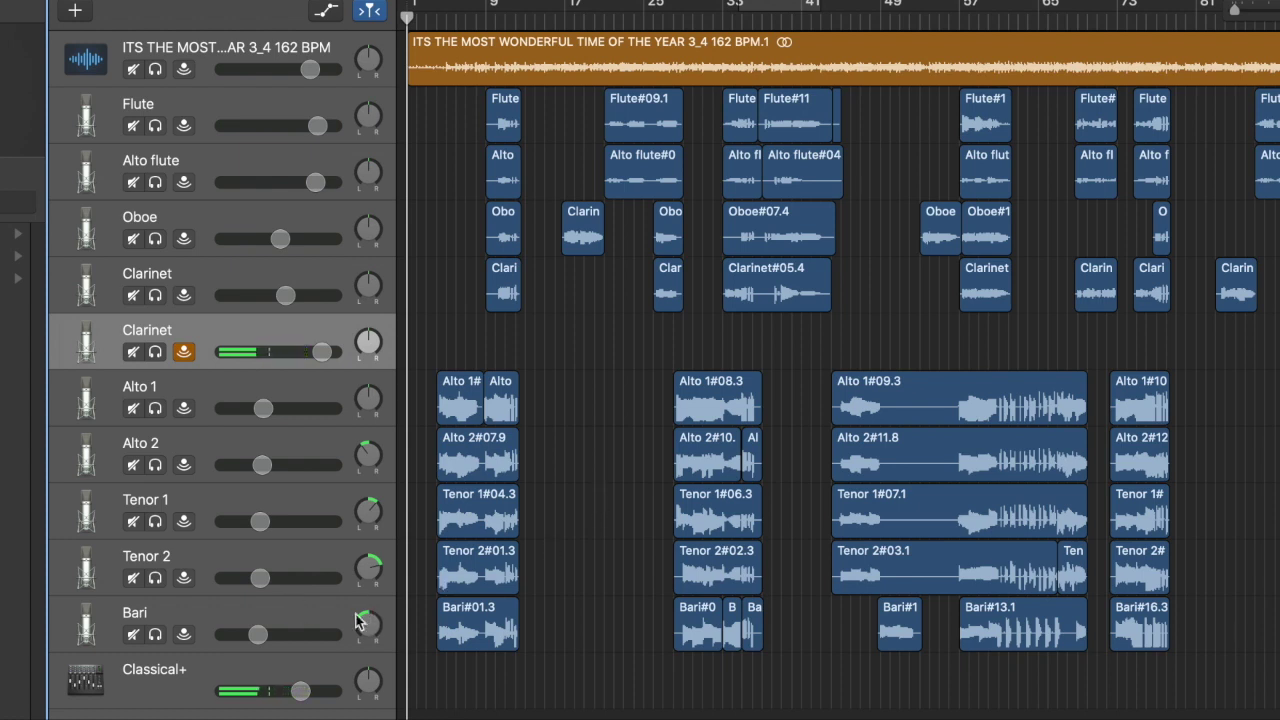
pyautogui.press('space')
pyautogui.click(155, 636)
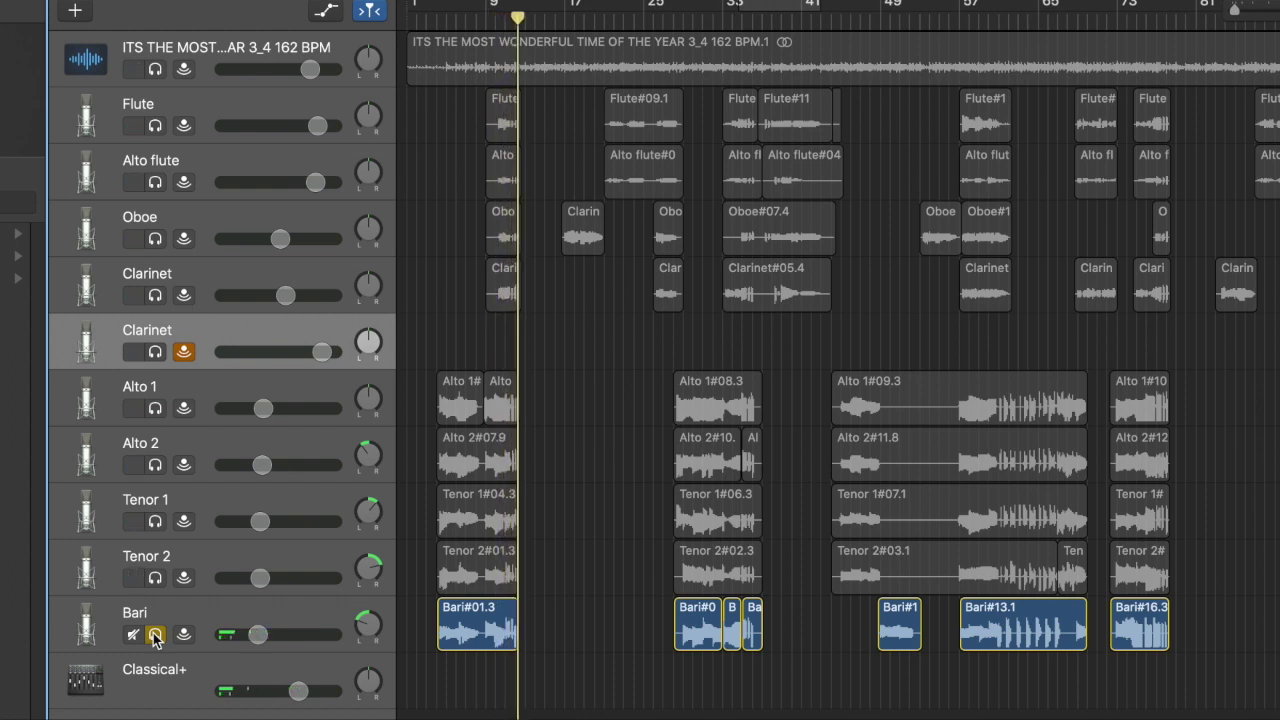
pyautogui.press('e')
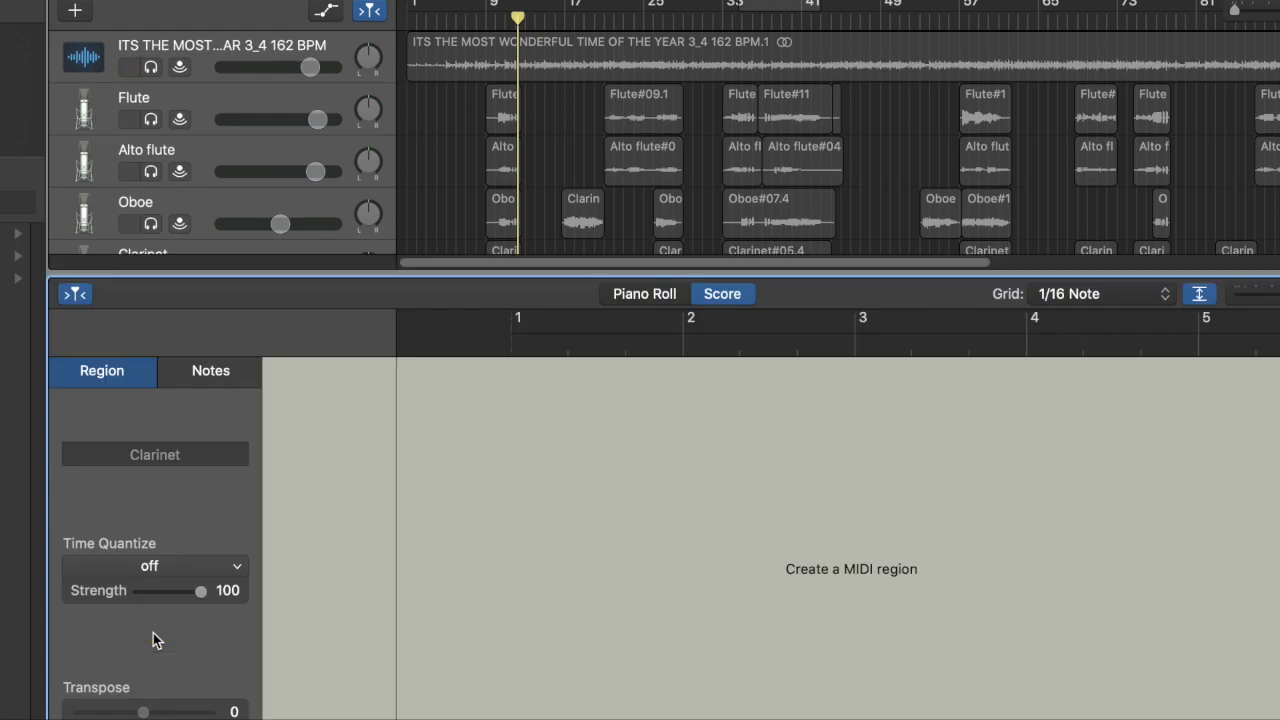
pyautogui.press('e')
pyautogui.press('space')
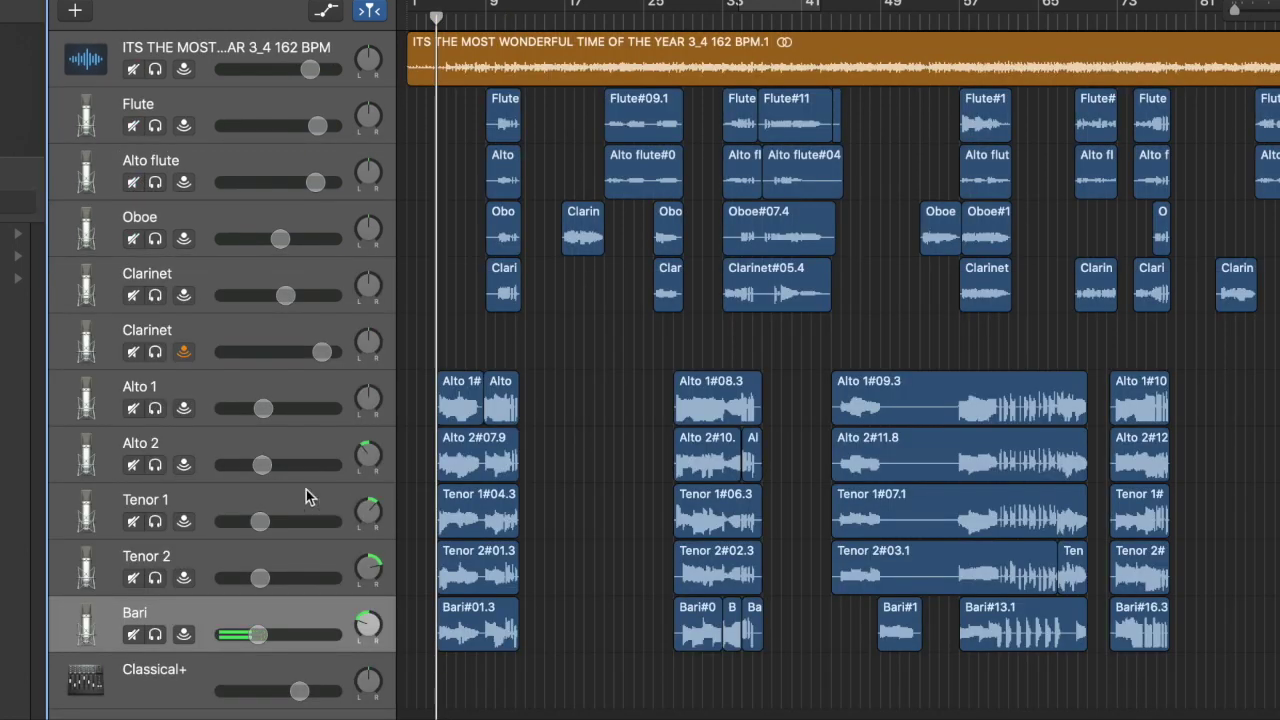
# Step: Select the Alto 2 track and inspect its first region's waveform closely from bar 4
pyautogui.click(206, 455)
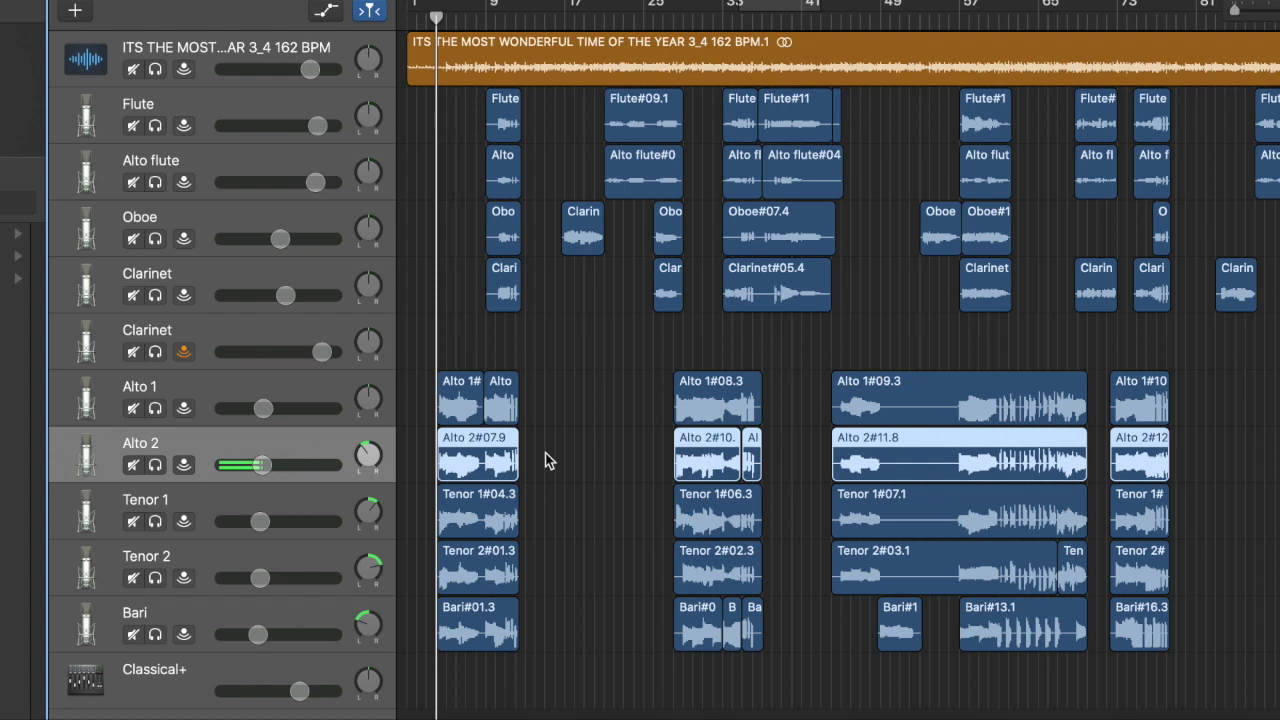
pyautogui.press('super+Right')
pyautogui.press('super+Right')
pyautogui.press('super+Right')
pyautogui.press('super+Right')
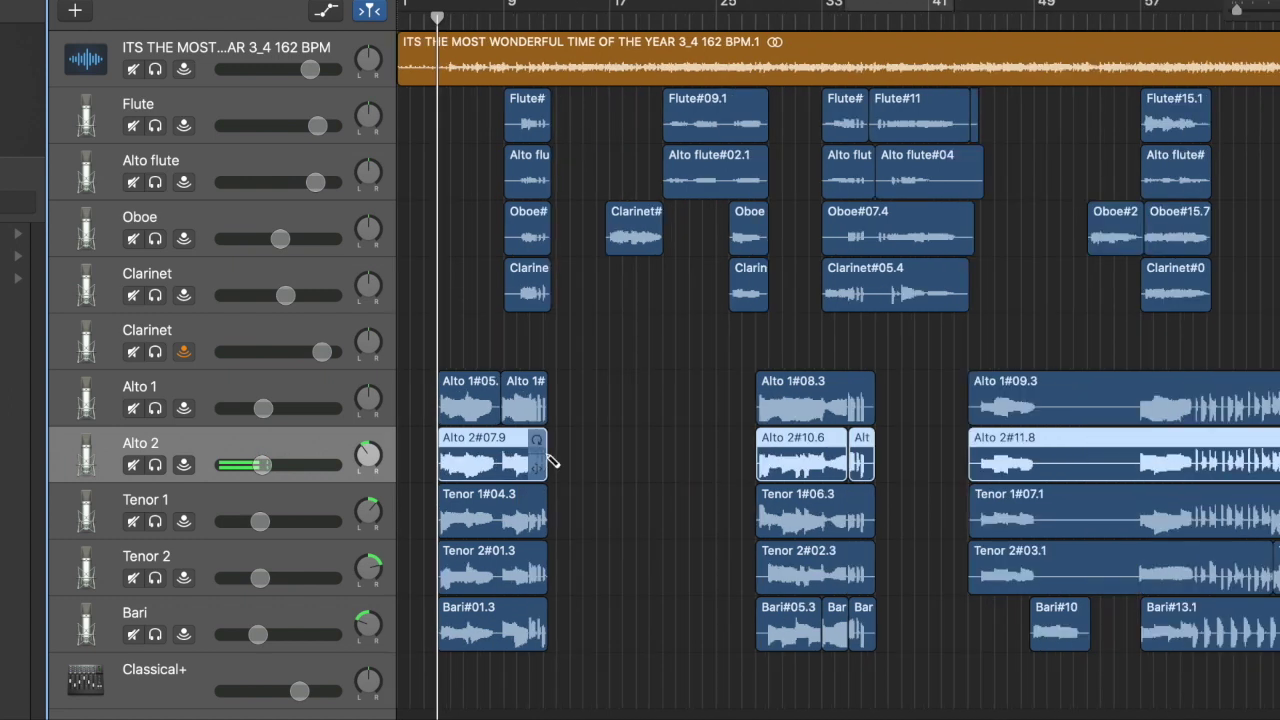
pyautogui.press('super+Right')
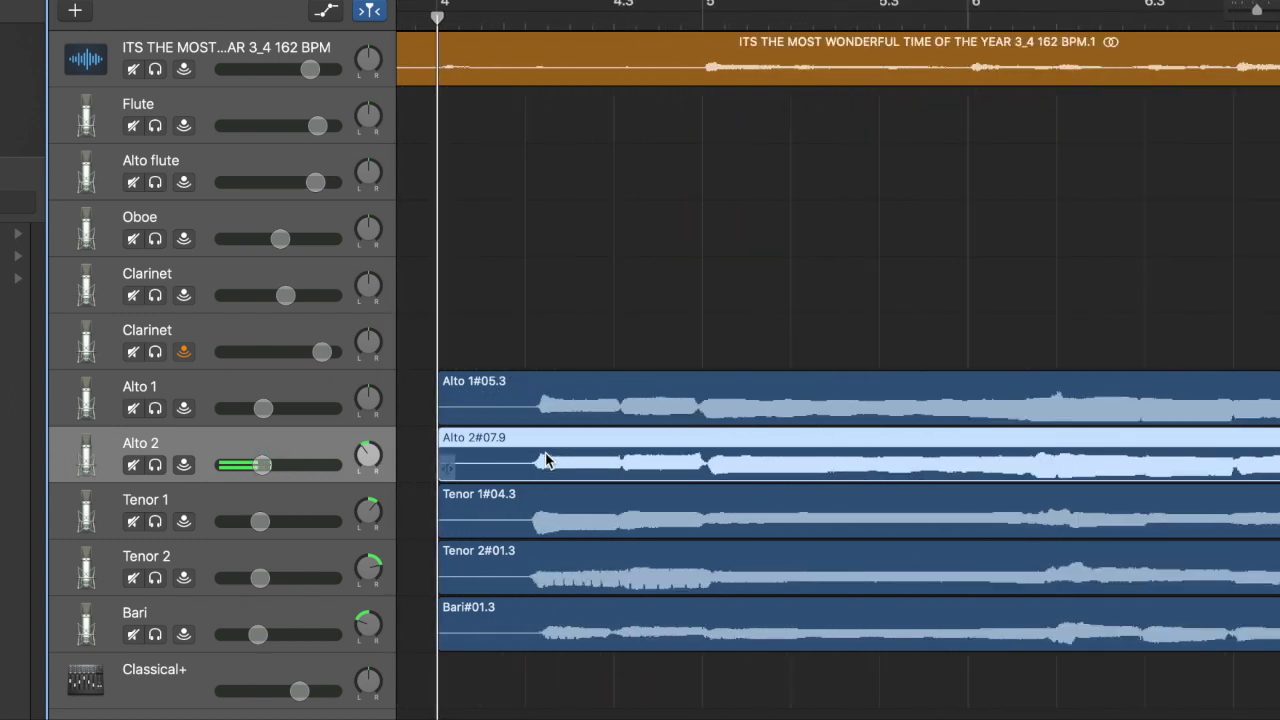
pyautogui.press('super+Right')
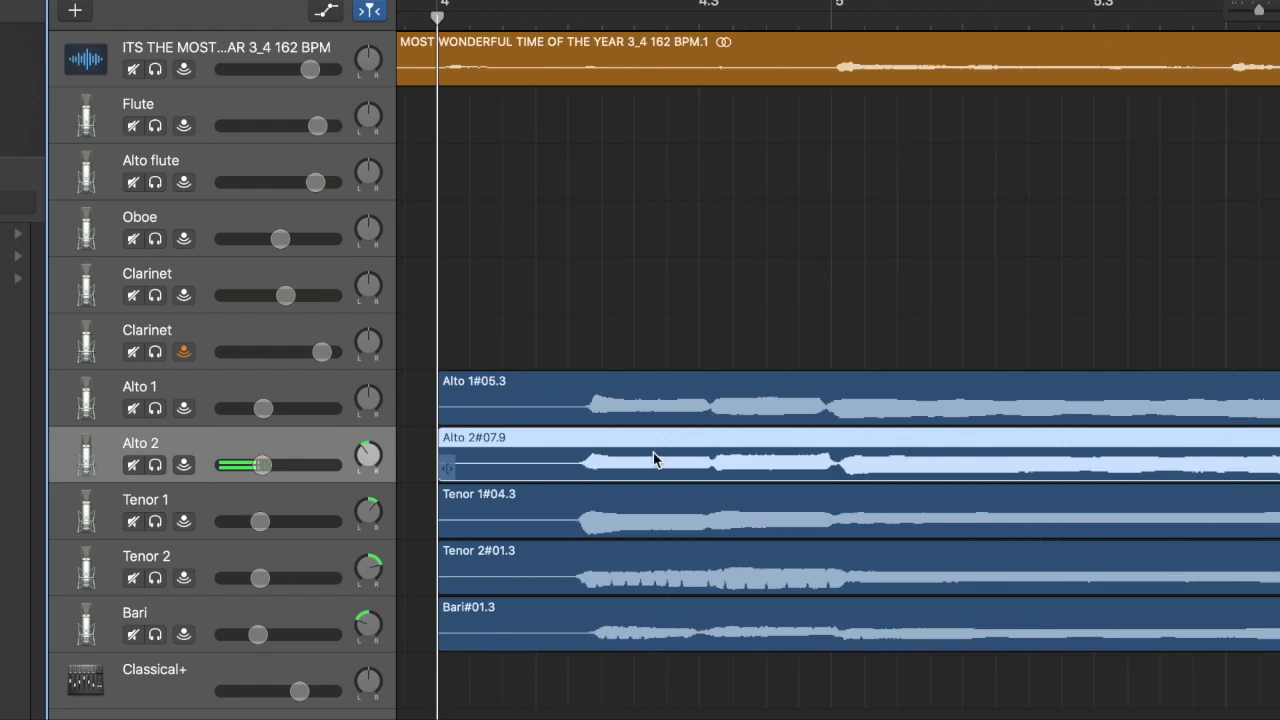
# Step: Step the playhead bar by bar through the opening sax regions to bar 12, then back to bar 9
pyautogui.click(700, 20)
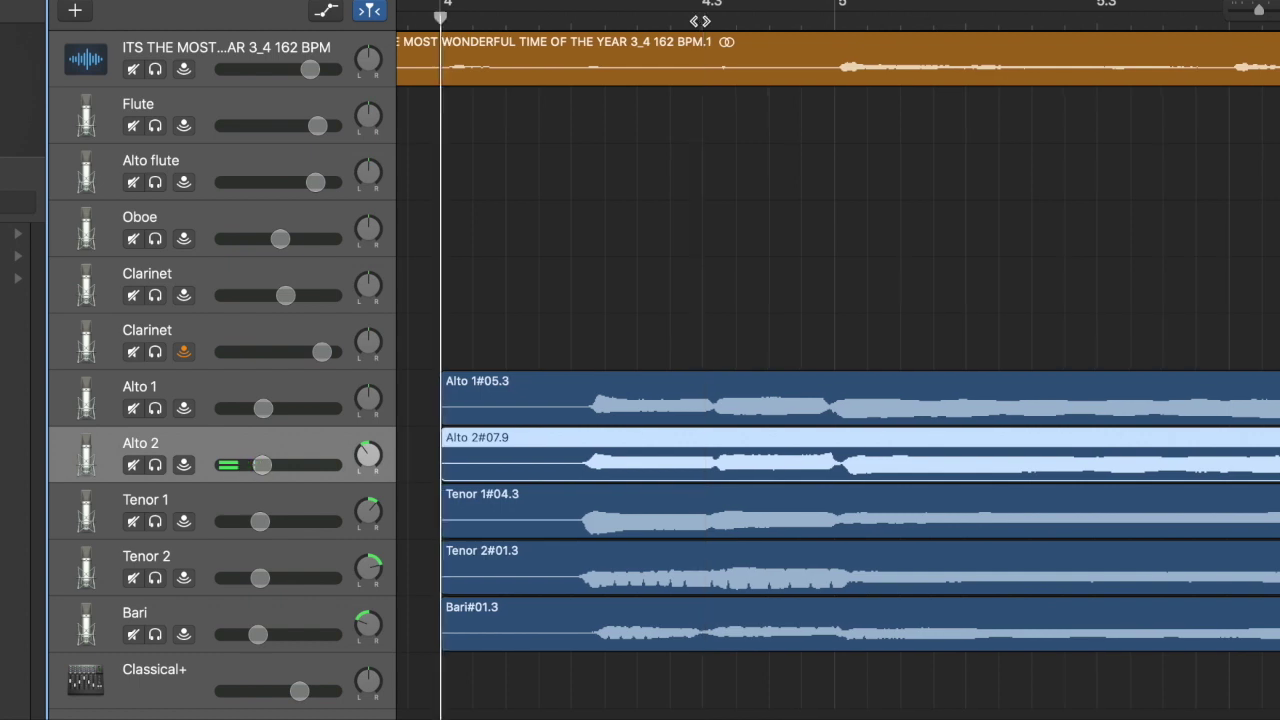
pyautogui.press('.')
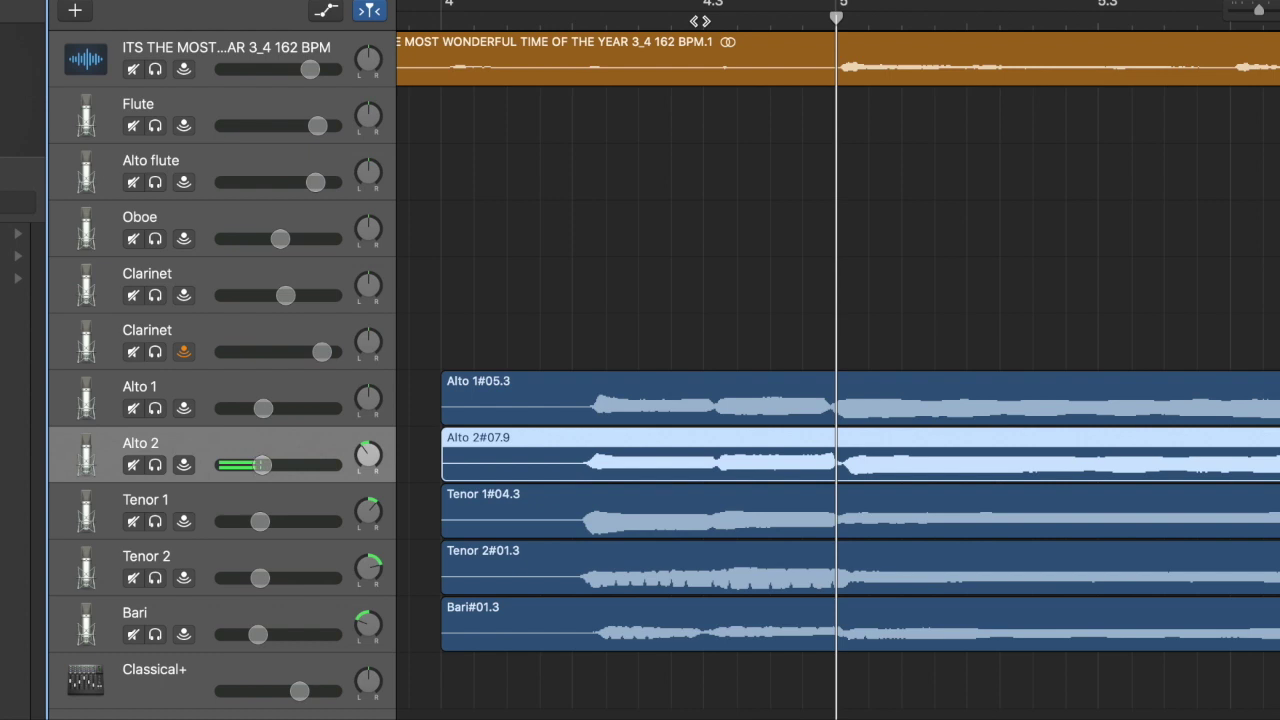
pyautogui.hscroll(10, 806, 253)
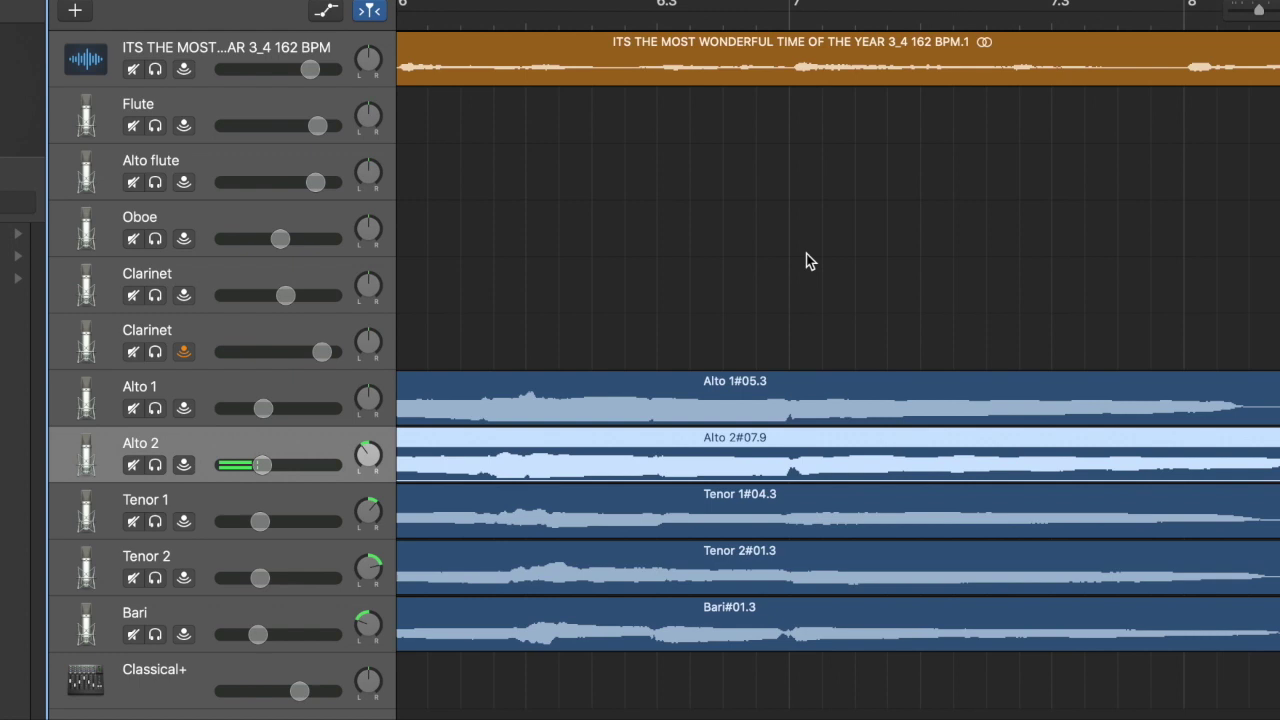
pyautogui.press('.')
pyautogui.press('.')
pyautogui.press('.')
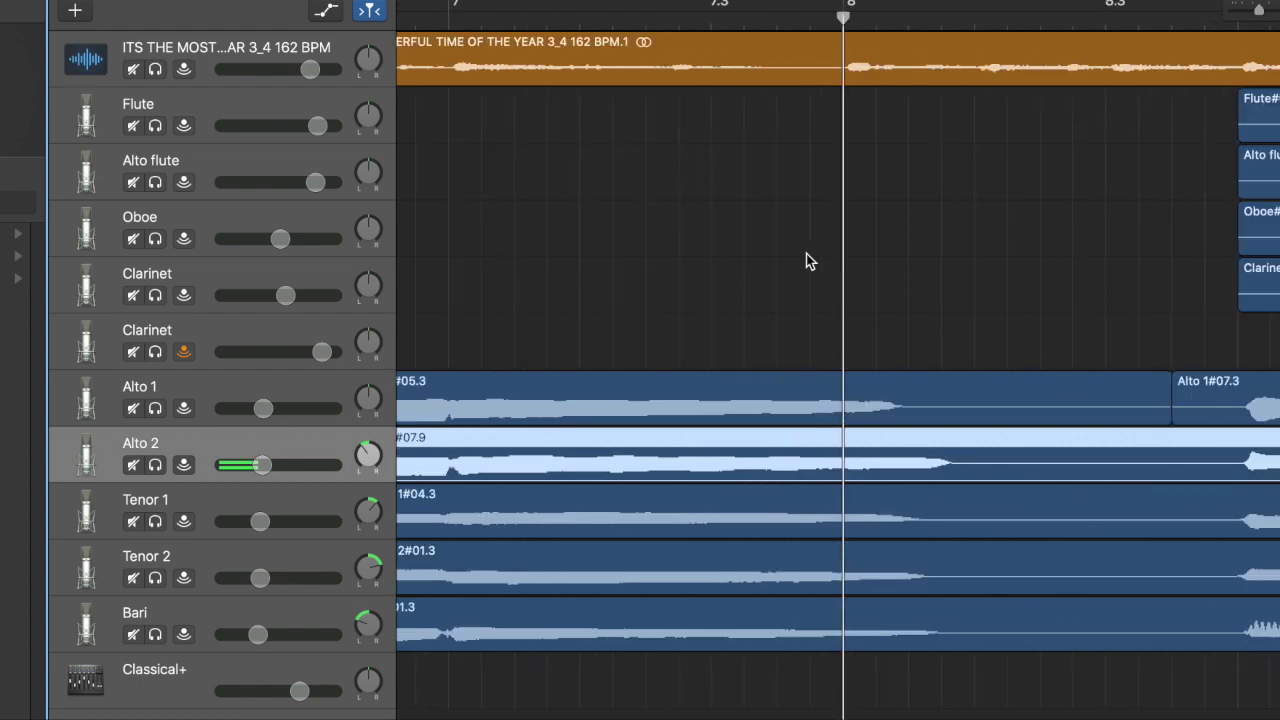
pyautogui.press('.')
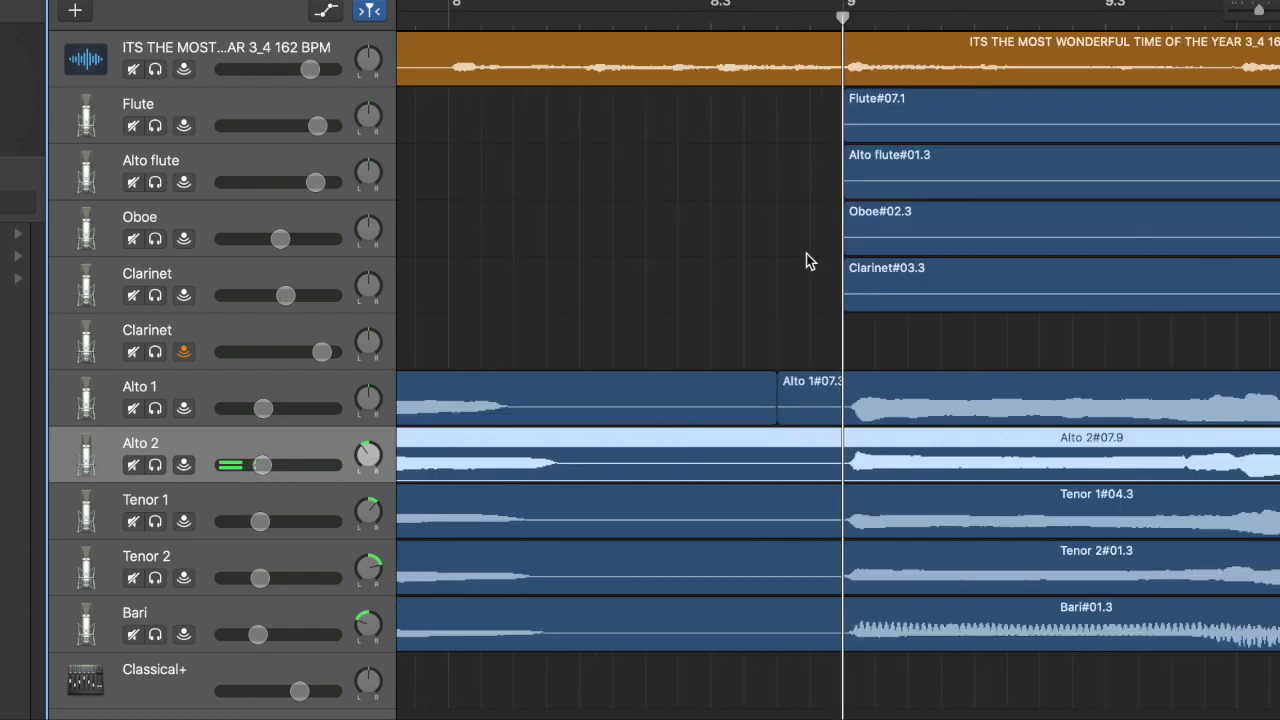
pyautogui.press('.')
pyautogui.press('.')
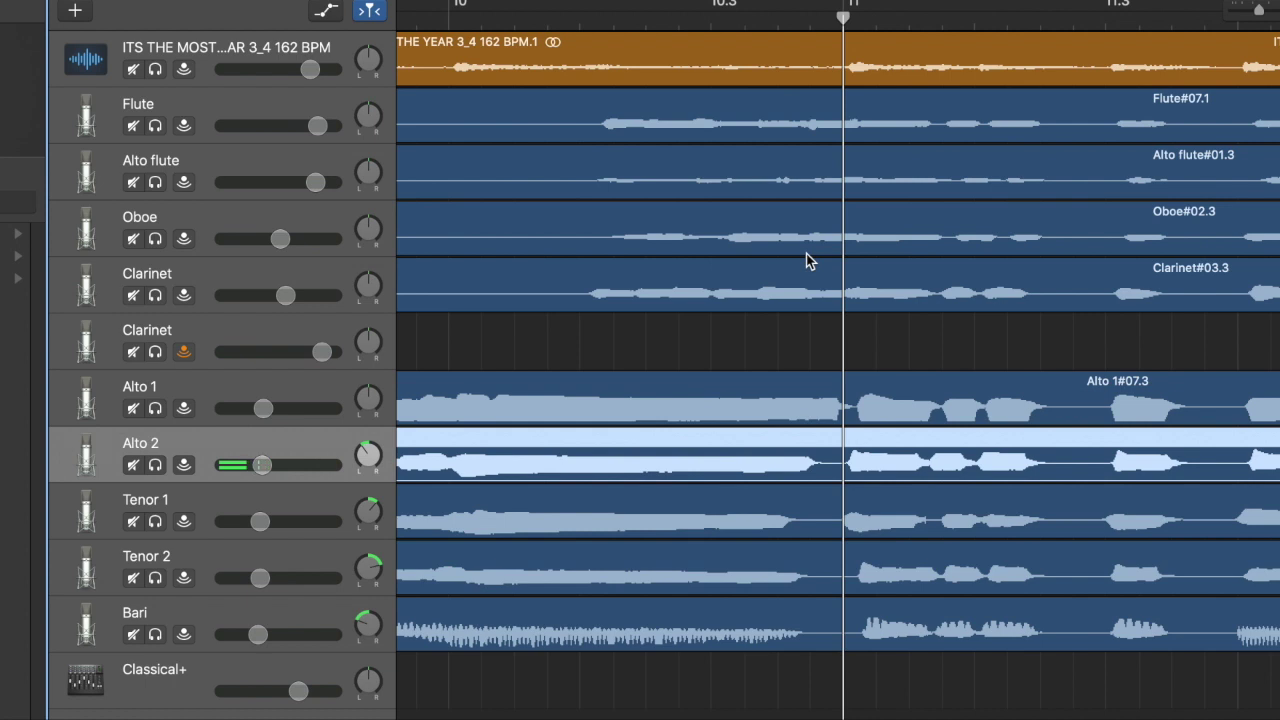
pyautogui.press('.')
pyautogui.press(',')
pyautogui.press(',')
pyautogui.press(',')
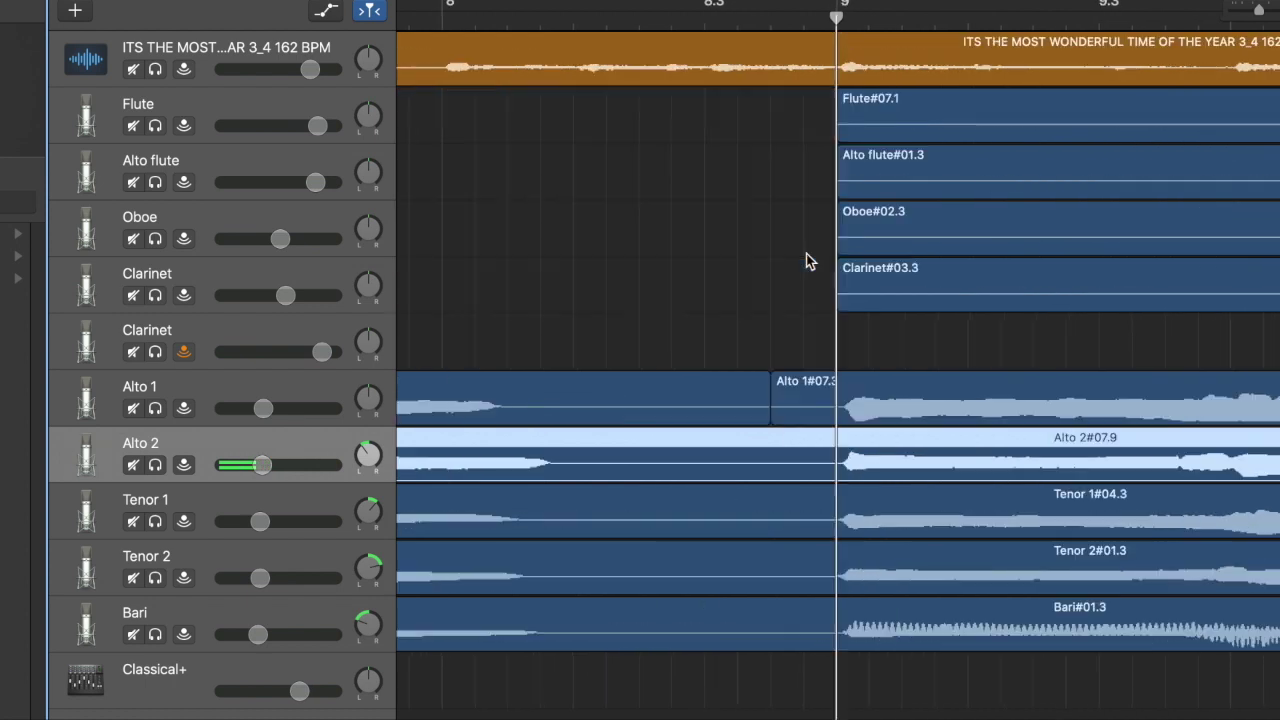
# Step: Show a wider view of the arrangement and return the playhead to the start of the project
pyautogui.press('super+Left')
pyautogui.press('super+Left')
pyautogui.press('super+Left')
pyautogui.press('super+Left')
pyautogui.press('super+Left')
pyautogui.press('super+Left')
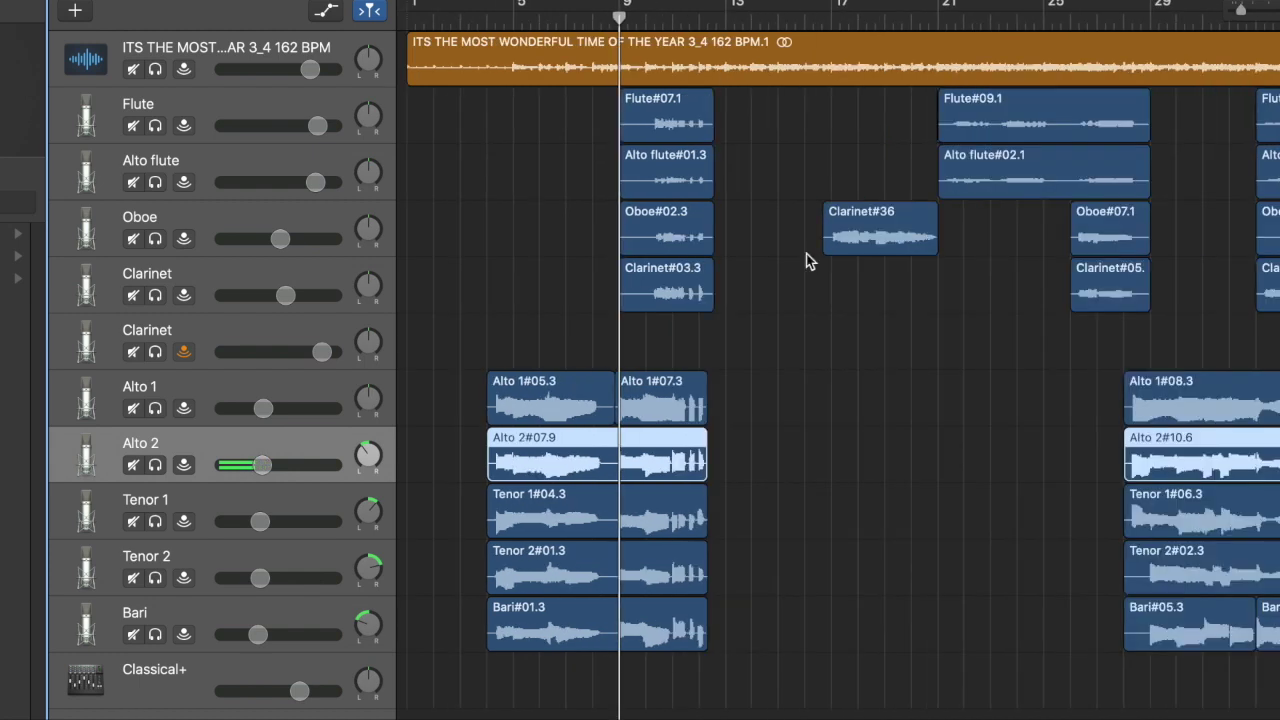
pyautogui.press('Return')
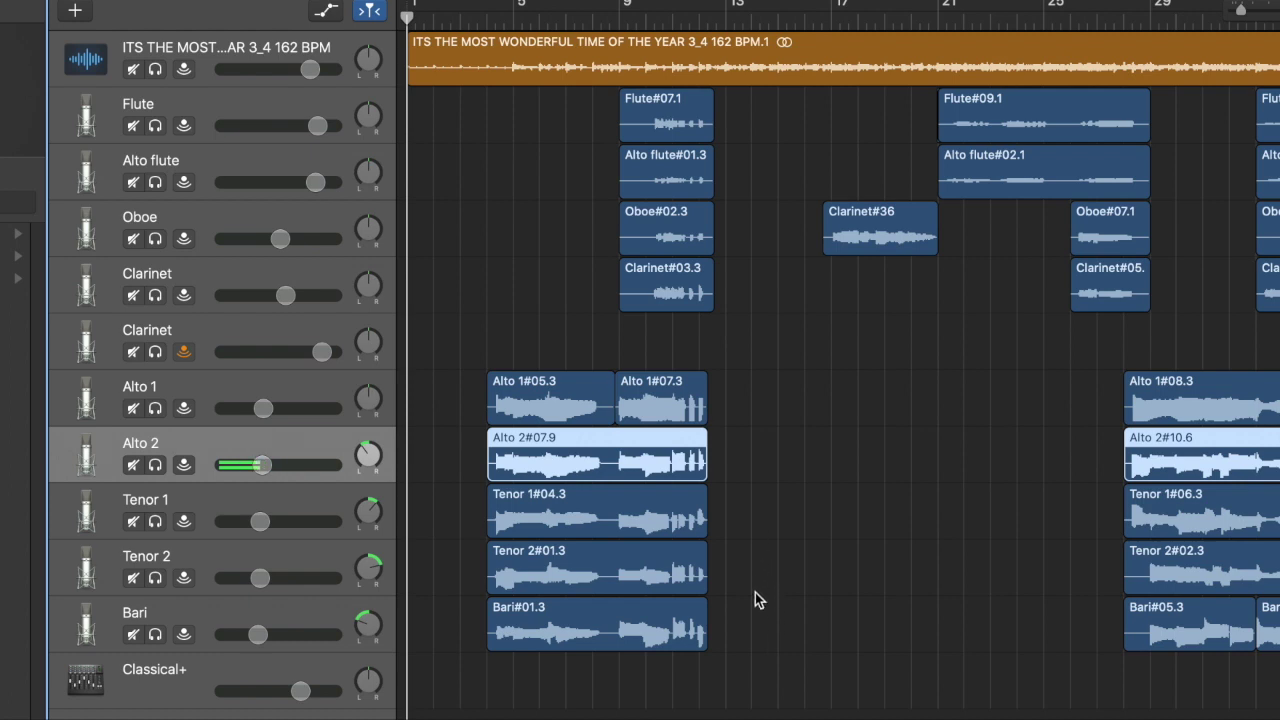
pyautogui.hscroll(1, 775, 533)
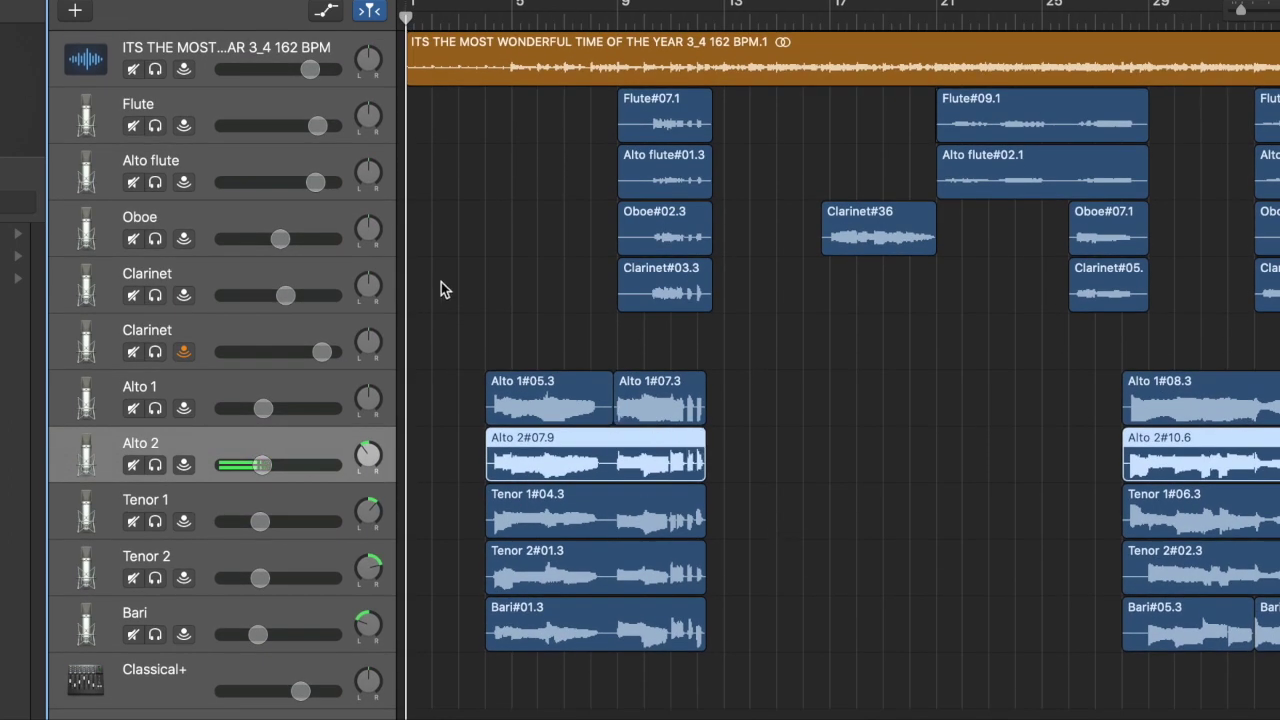
# Step: Solo the Alto flute track, audition its first region from bar 9, and turn its solo off again
pyautogui.click(155, 182)
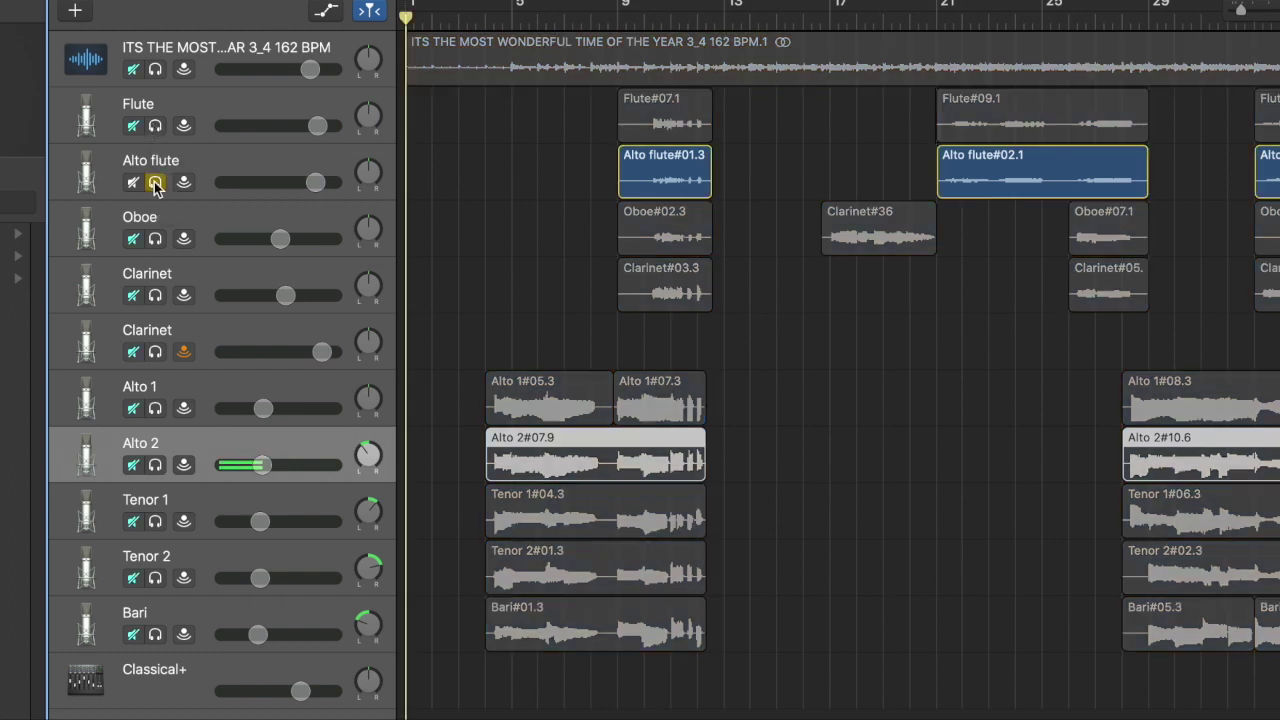
pyautogui.click(622, 19)
pyautogui.press('space')
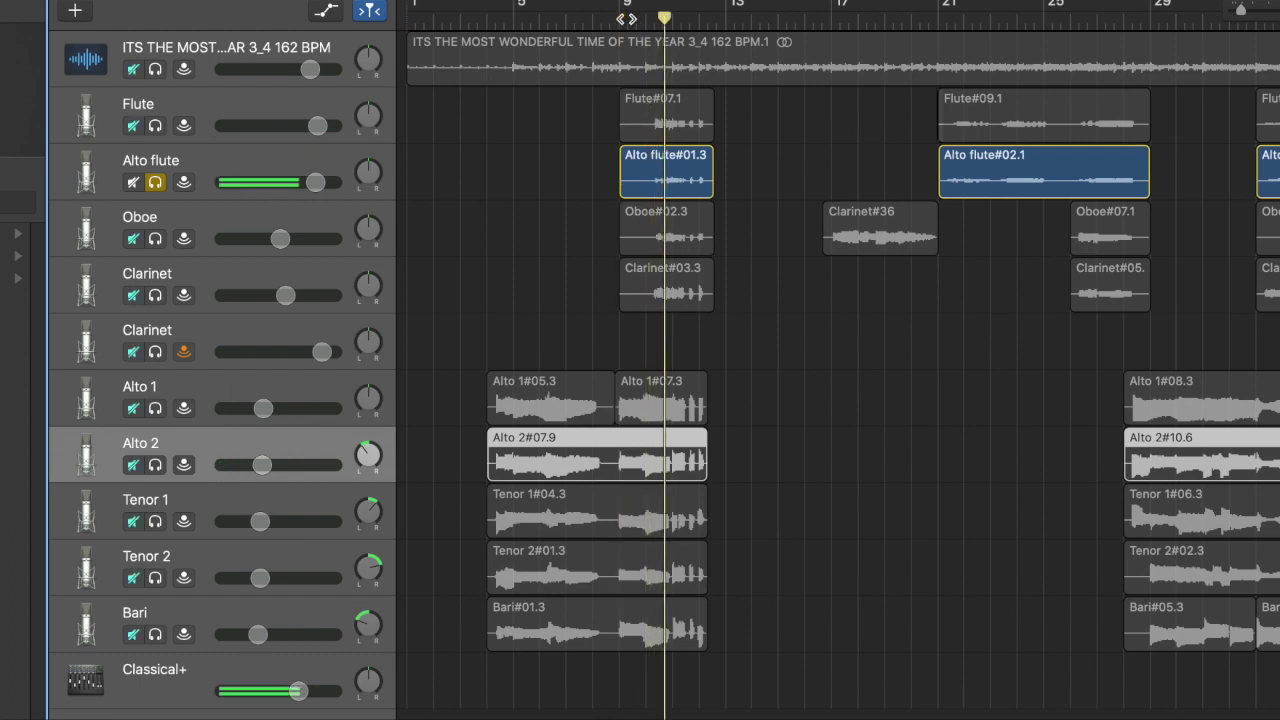
pyautogui.press('space')
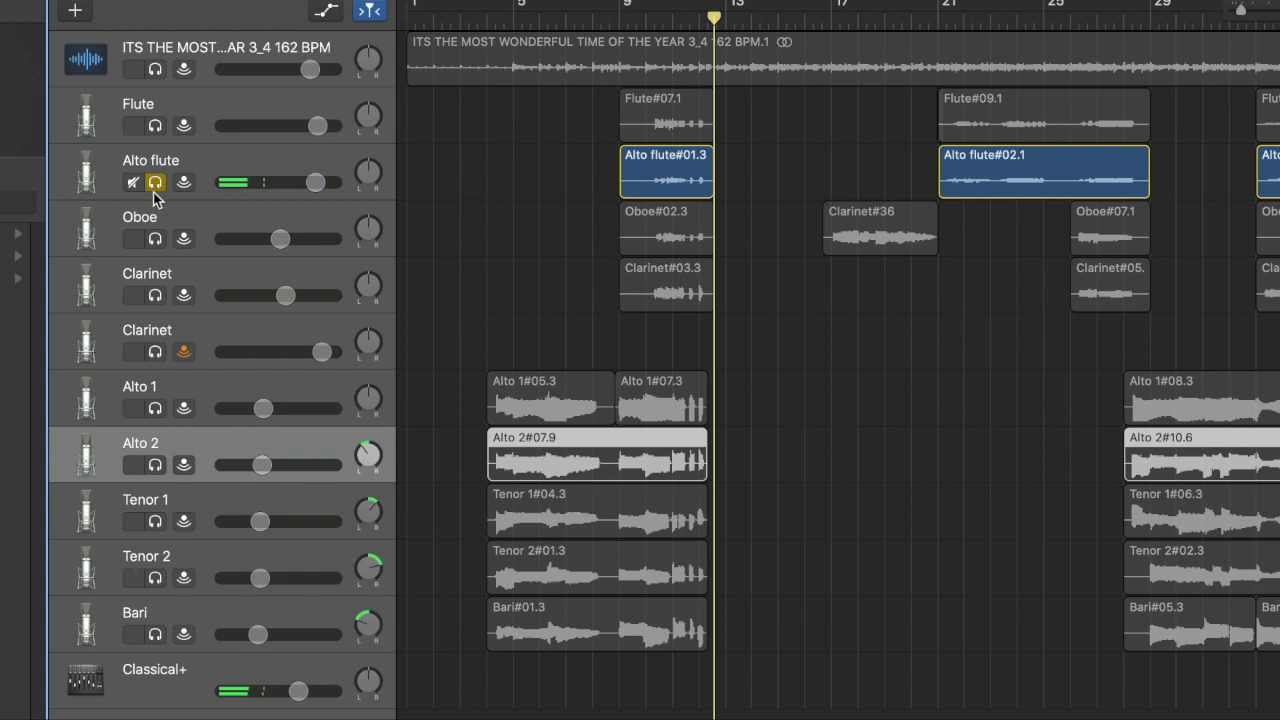
pyautogui.click(155, 182)
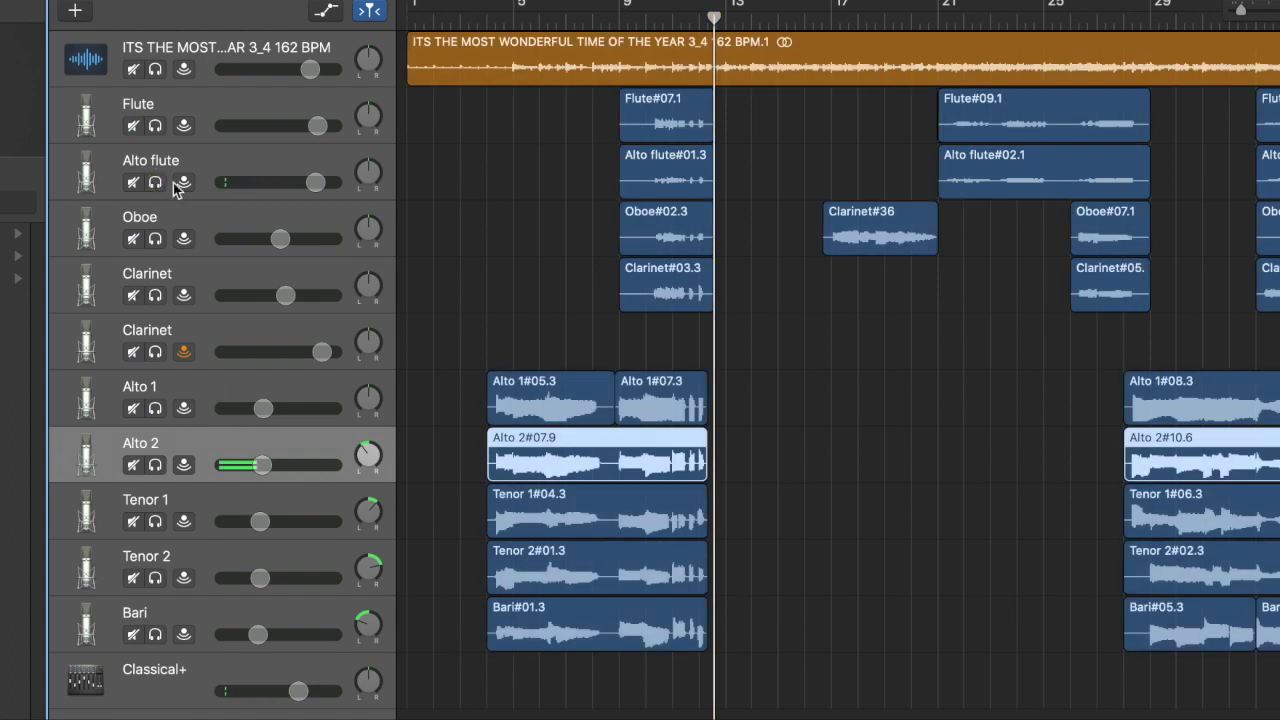
# Step: Select the Oboe track, audition it in solo from about bar 10, and turn its solo off again
pyautogui.click(203, 222)
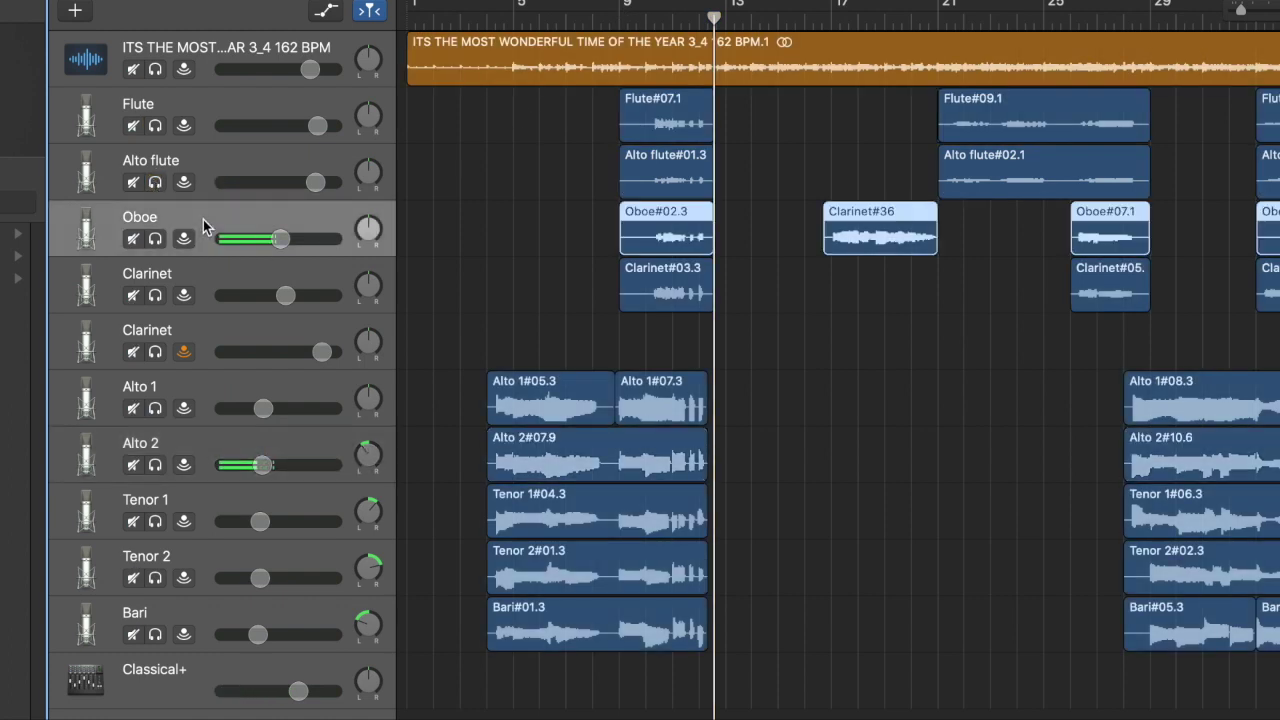
pyautogui.click(646, 16)
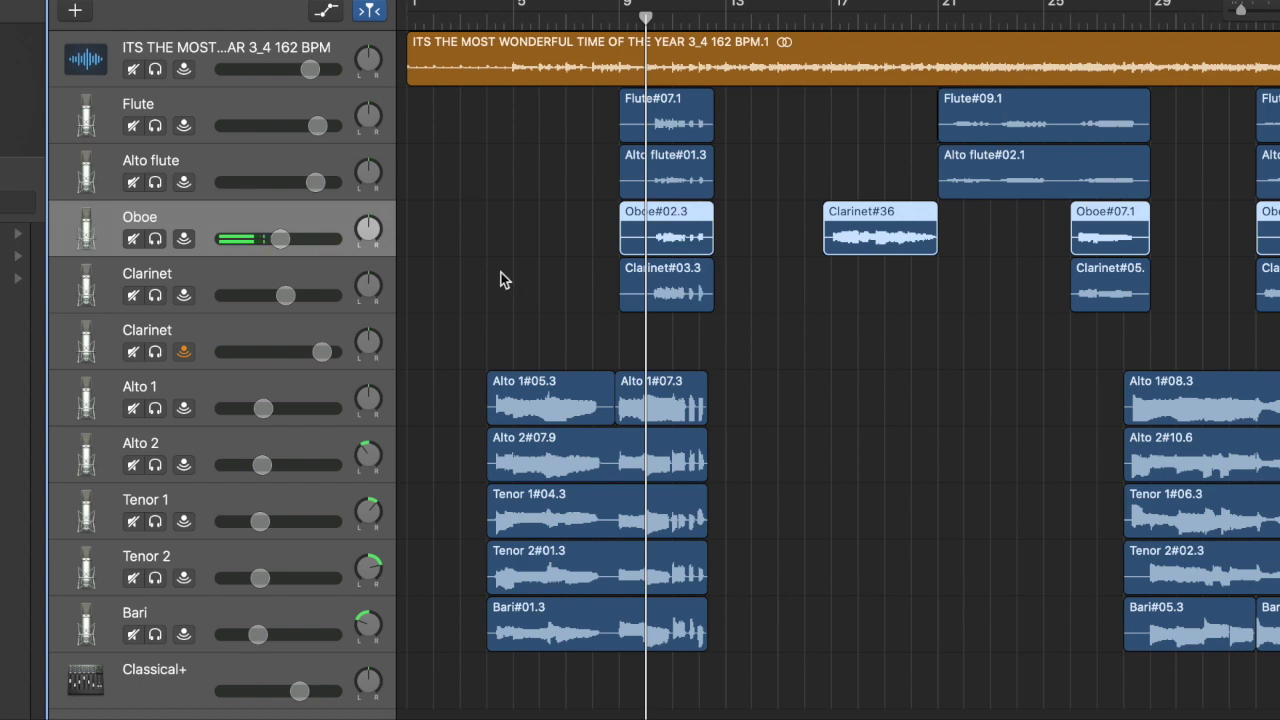
pyautogui.click(155, 239)
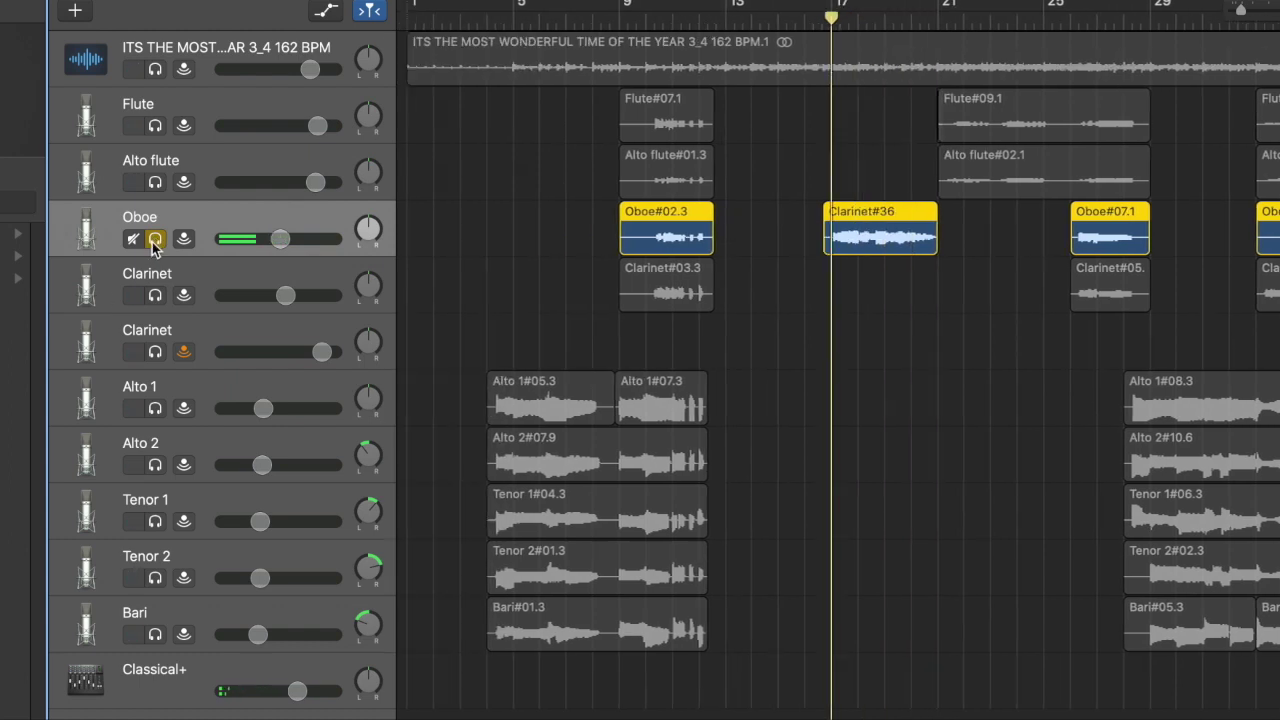
pyautogui.click(155, 240)
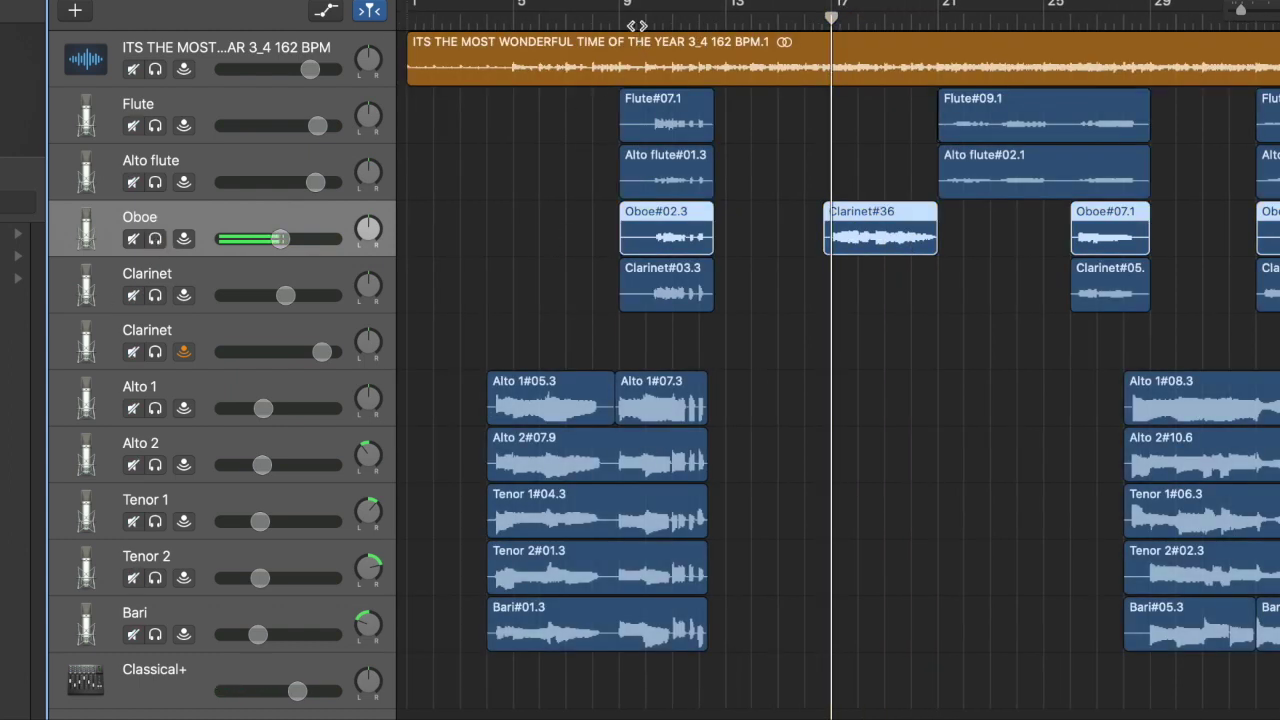
# Step: Play the full mix from bar 9, then solo and play the Flute, Alto flute, Oboe and first Clarinet tracks together
pyautogui.click(622, 22)
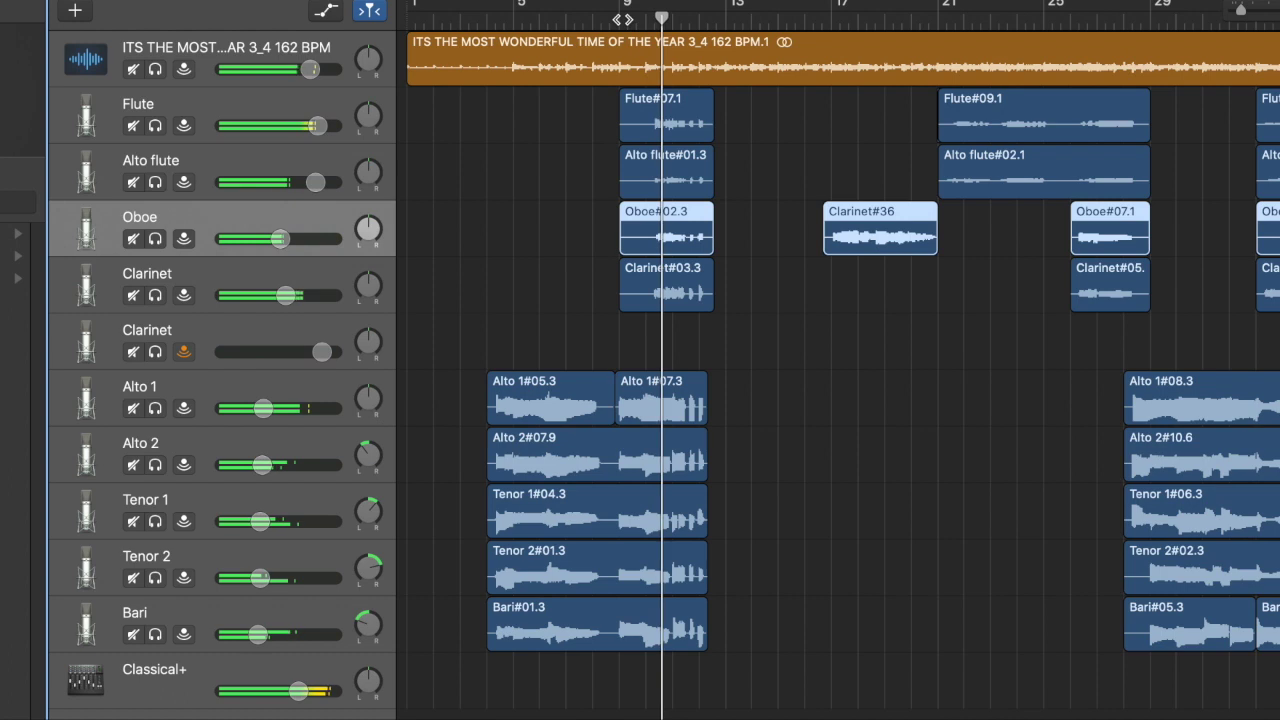
pyautogui.click(155, 70)
pyautogui.click(155, 70)
pyautogui.click(155, 126)
pyautogui.click(155, 182)
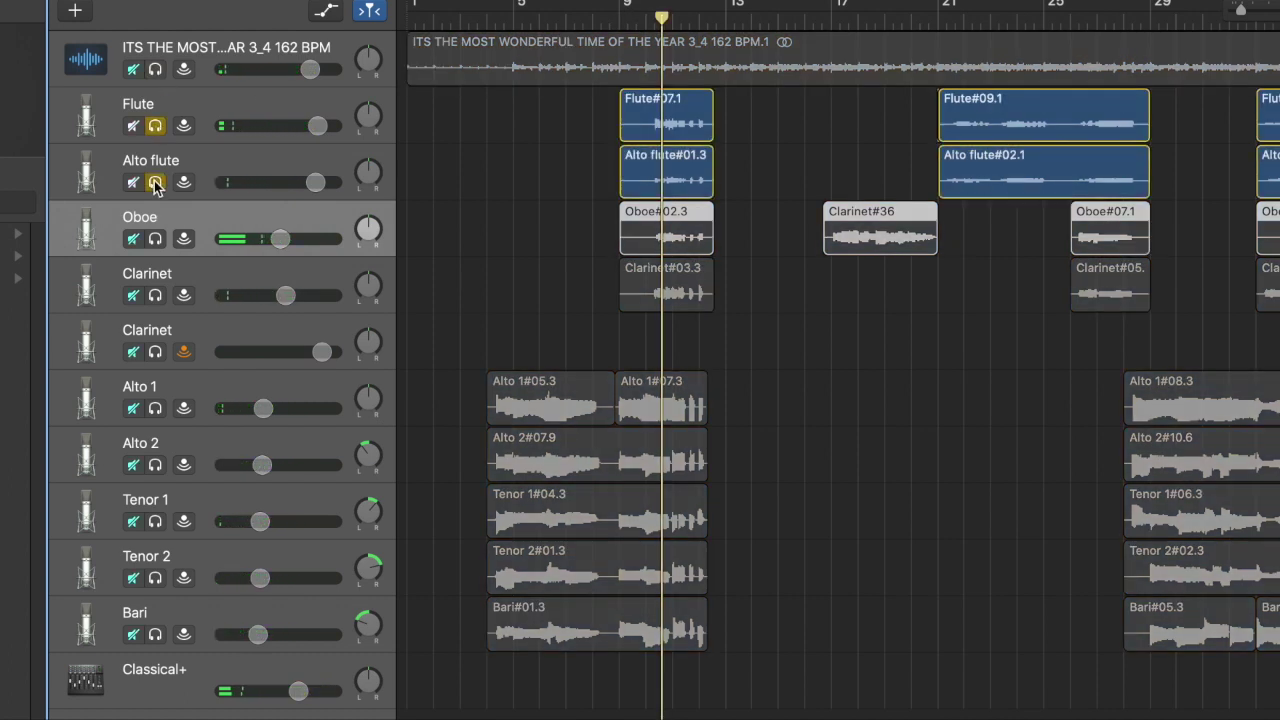
pyautogui.click(155, 238)
pyautogui.click(155, 295)
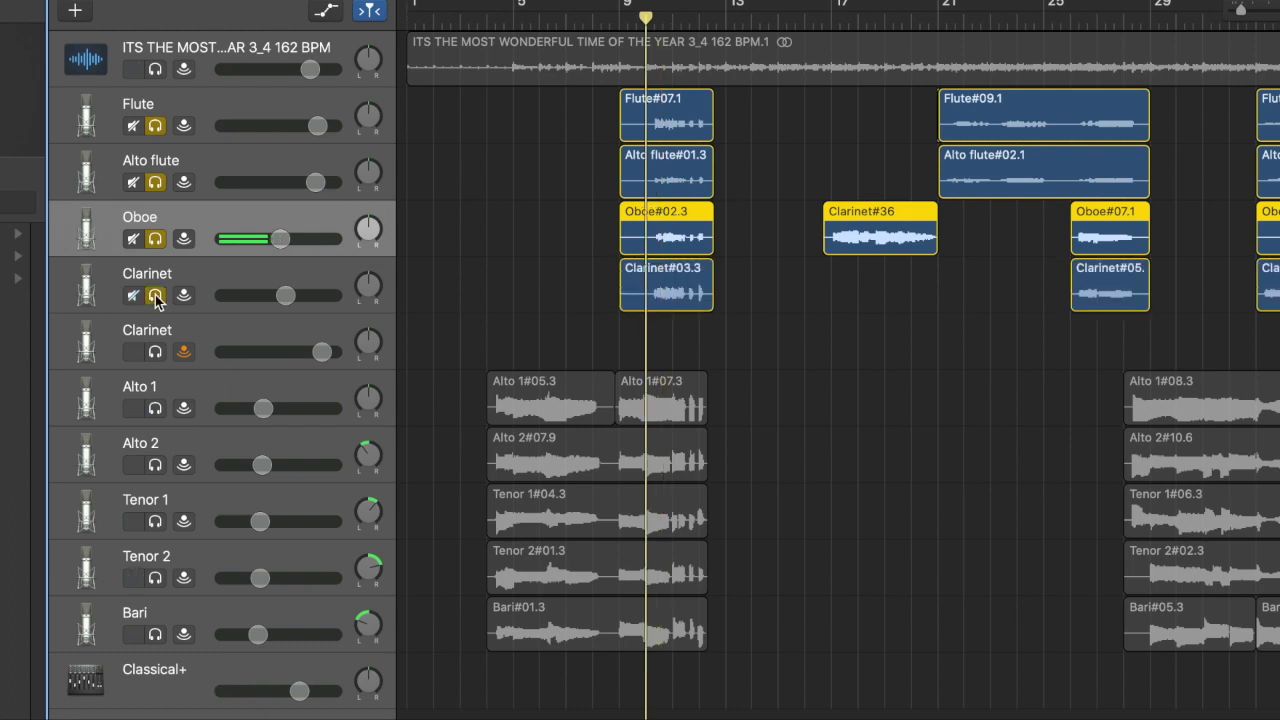
pyautogui.press('space')
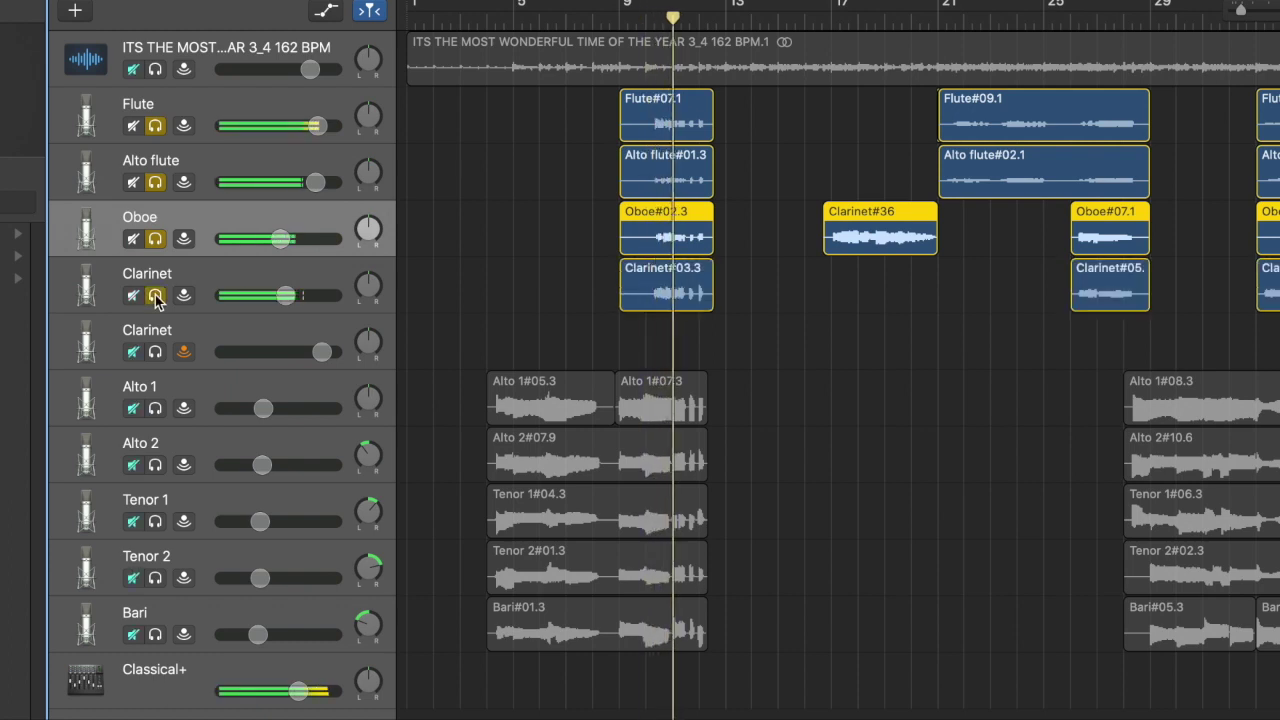
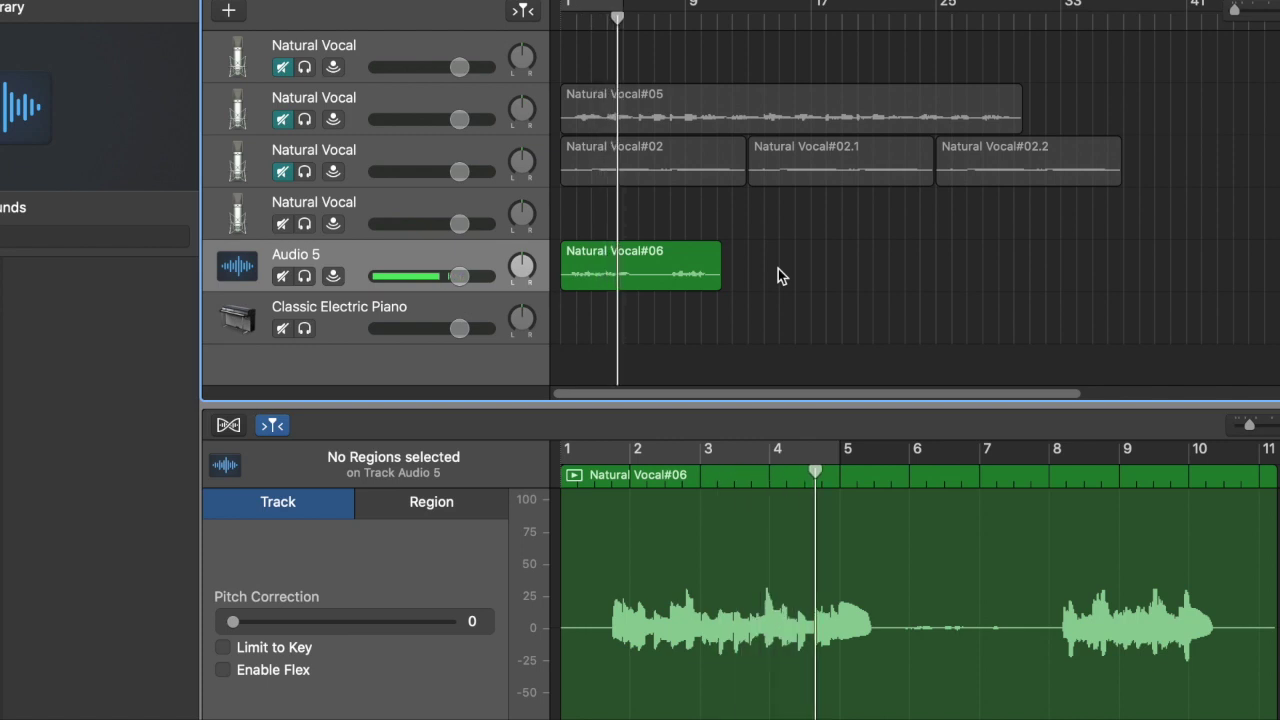
# Step: Apply the Narration Vocal patch to the Audio 5 track and play the recording from the start
pyautogui.press('space')
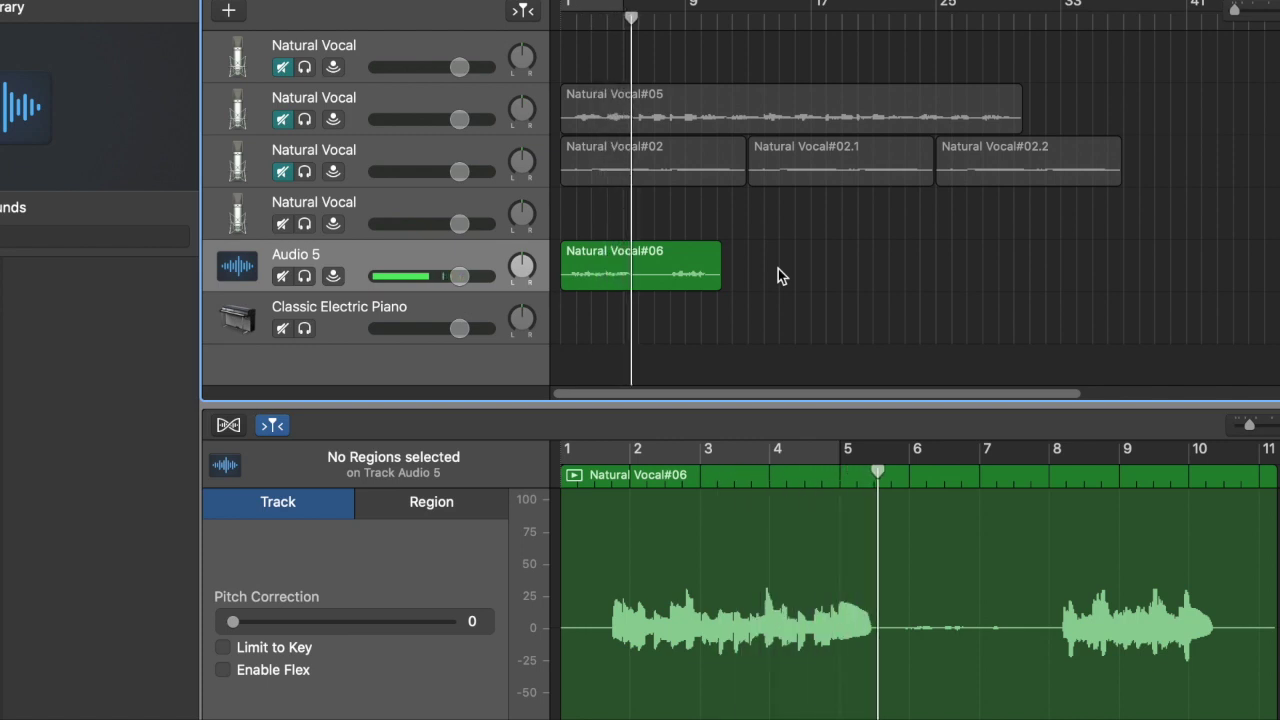
pyautogui.press('Return')
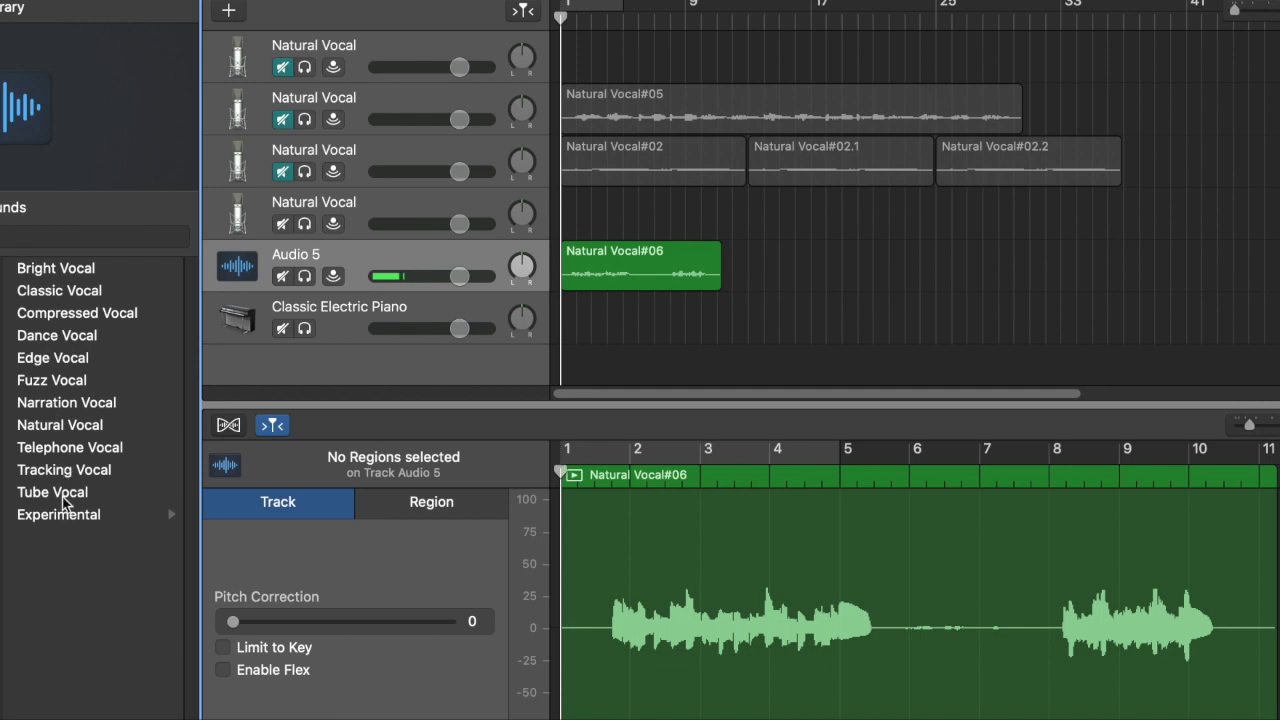
pyautogui.click(66, 402)
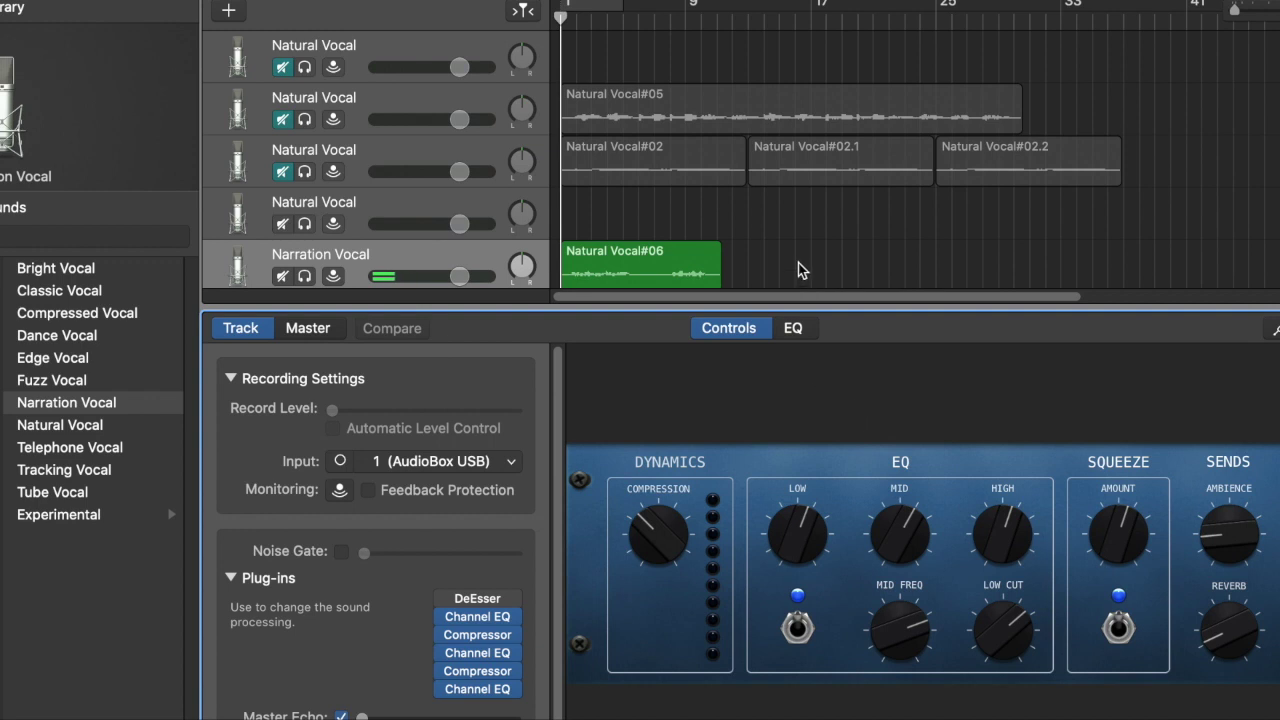
pyautogui.press('space')
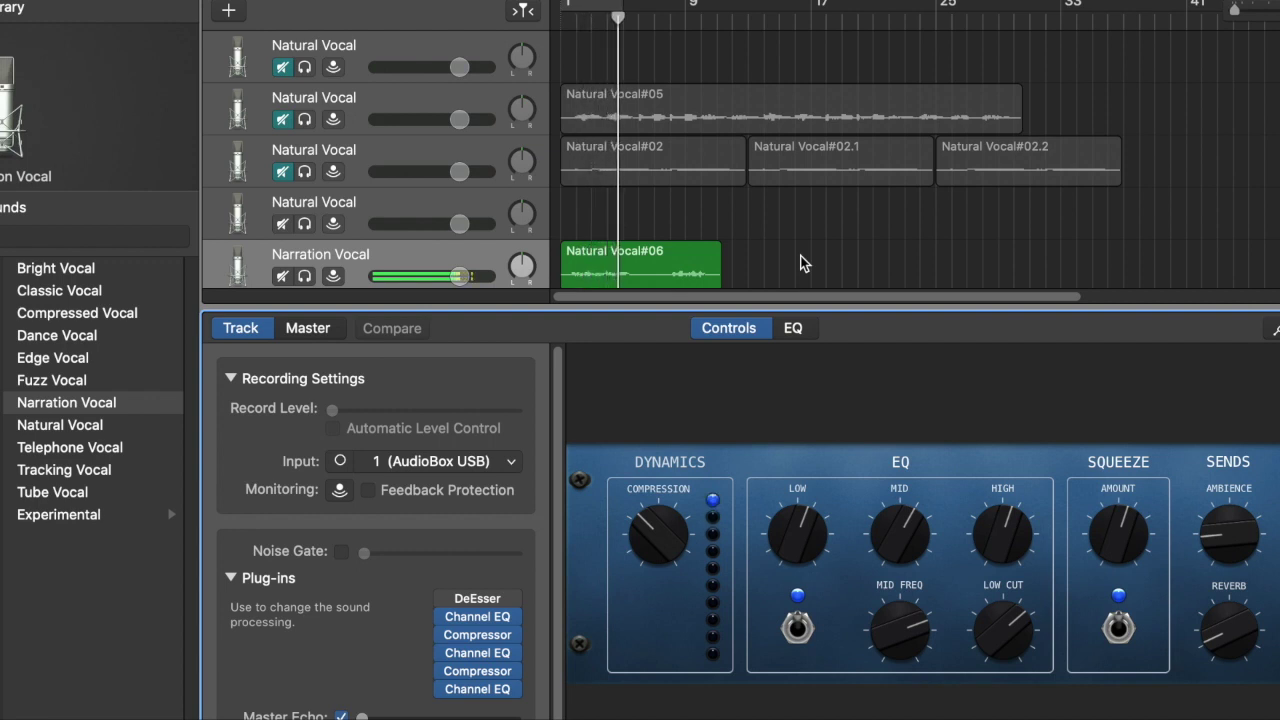
# Step: Stop playback, apply the Telephone Vocal patch to the Narration Vocal track and play the recording from the start
pyautogui.press('space')
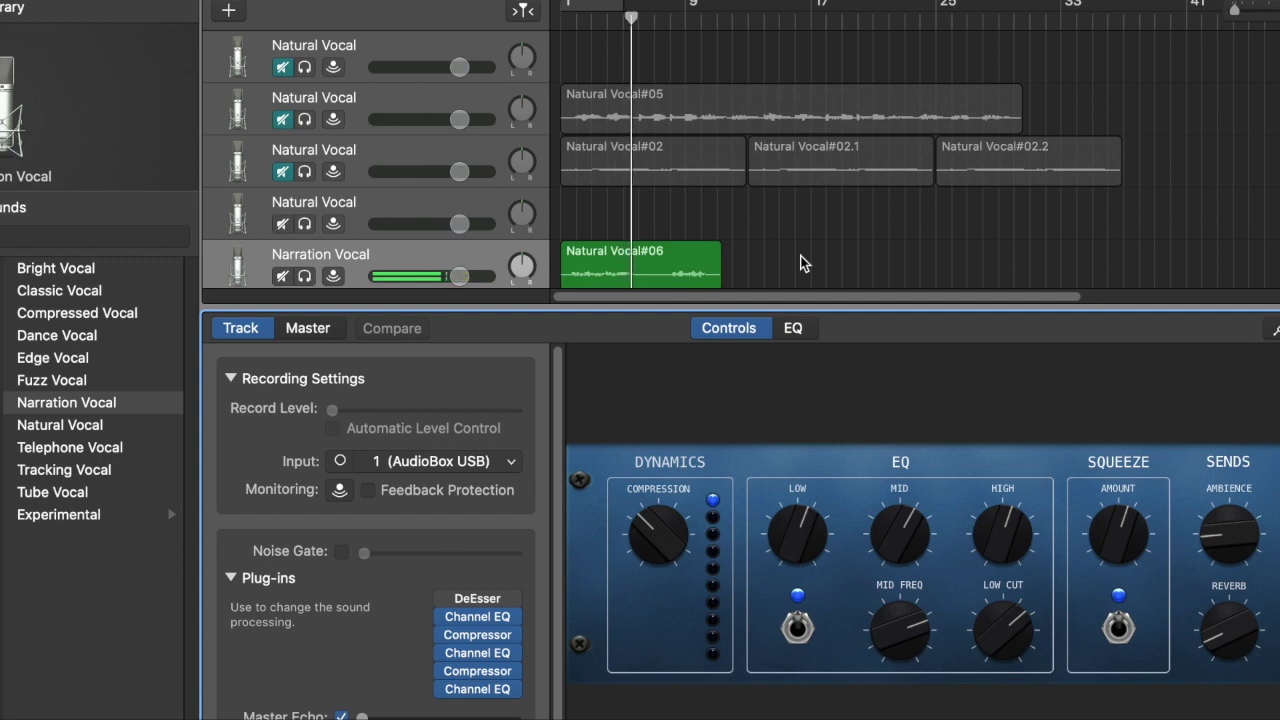
pyautogui.click(71, 451)
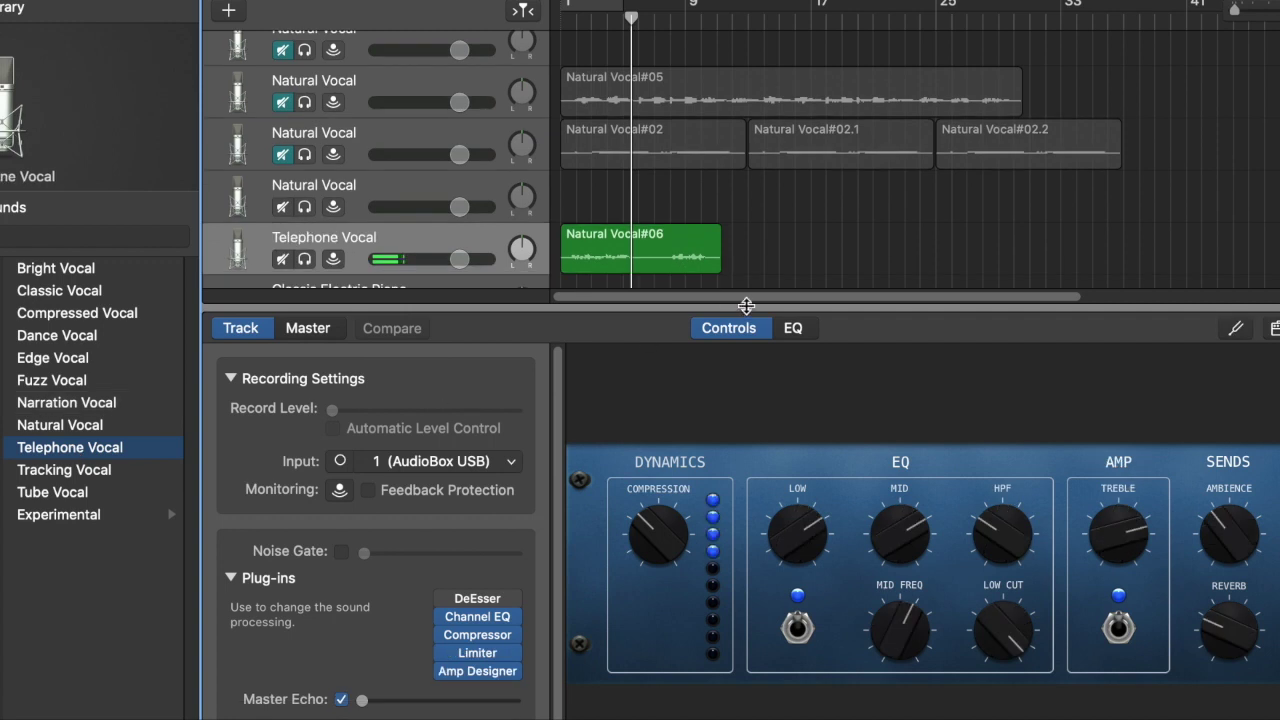
pyautogui.press('Return')
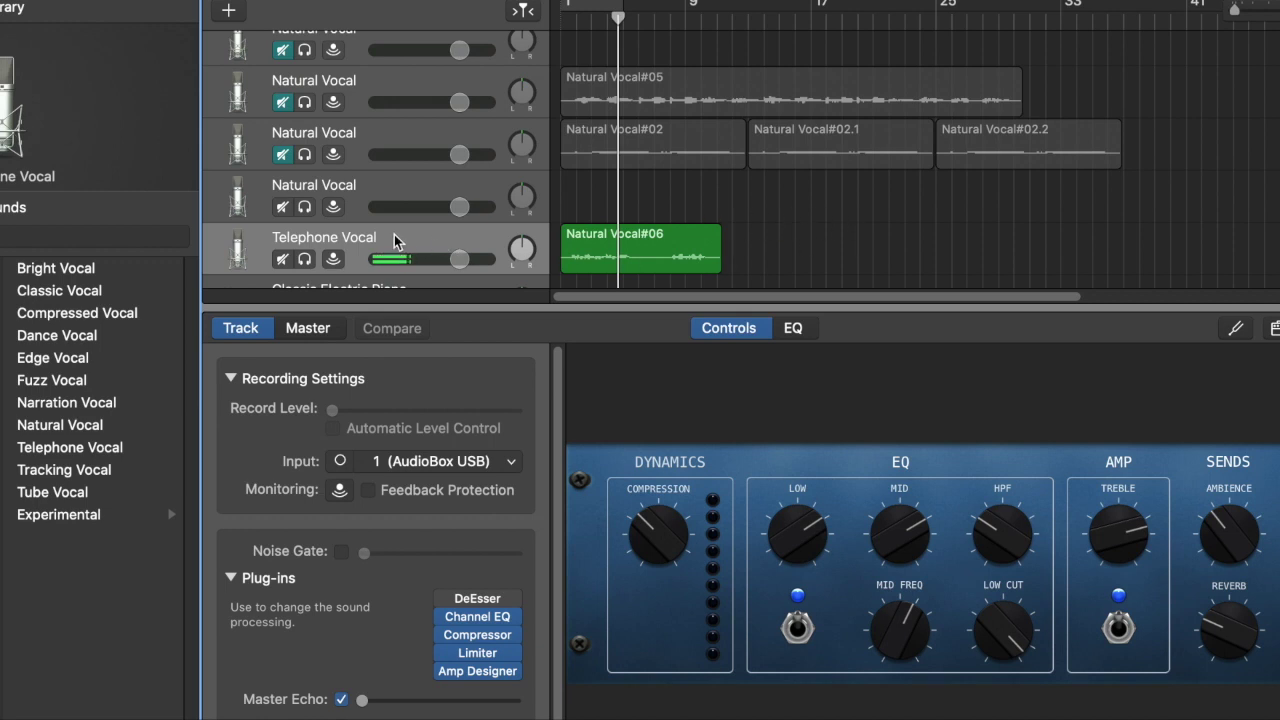
# Step: Place the playhead at about bar 2 and show track automation, choosing Volume as the parameter for the Telephone Vocal track
pyautogui.click(435, 247)
pyautogui.click(576, 22)
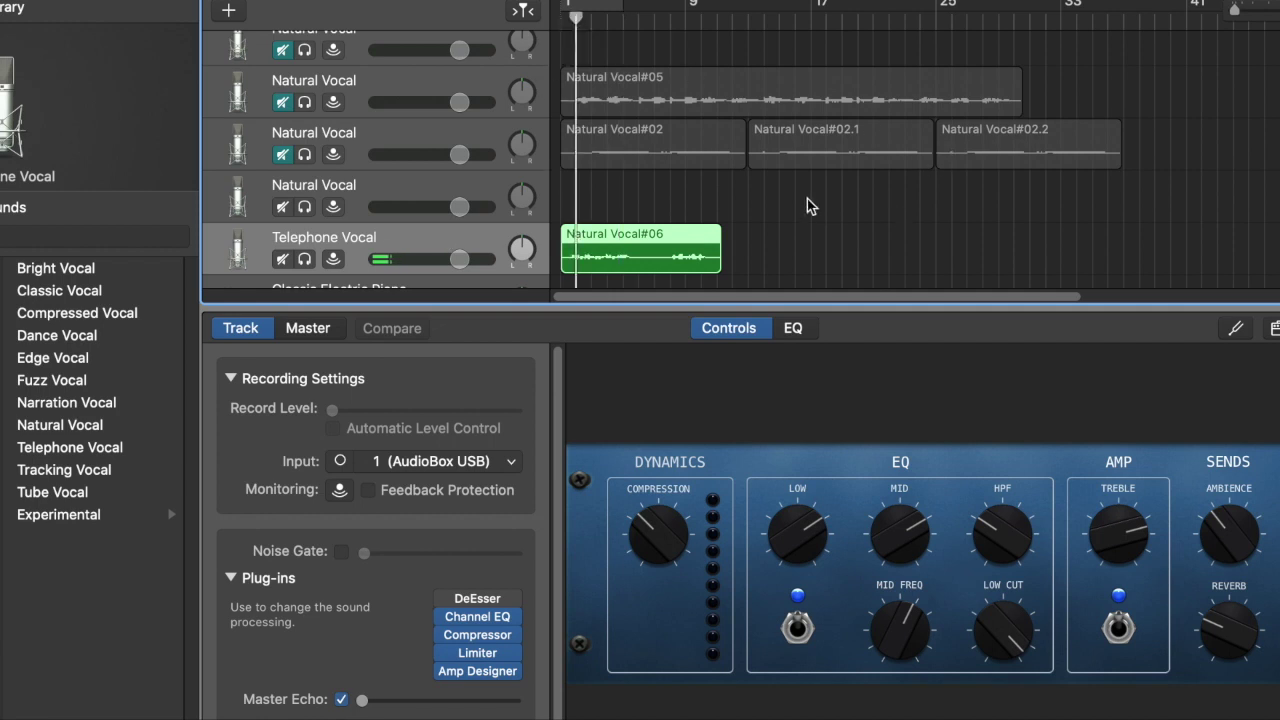
pyautogui.press('a')
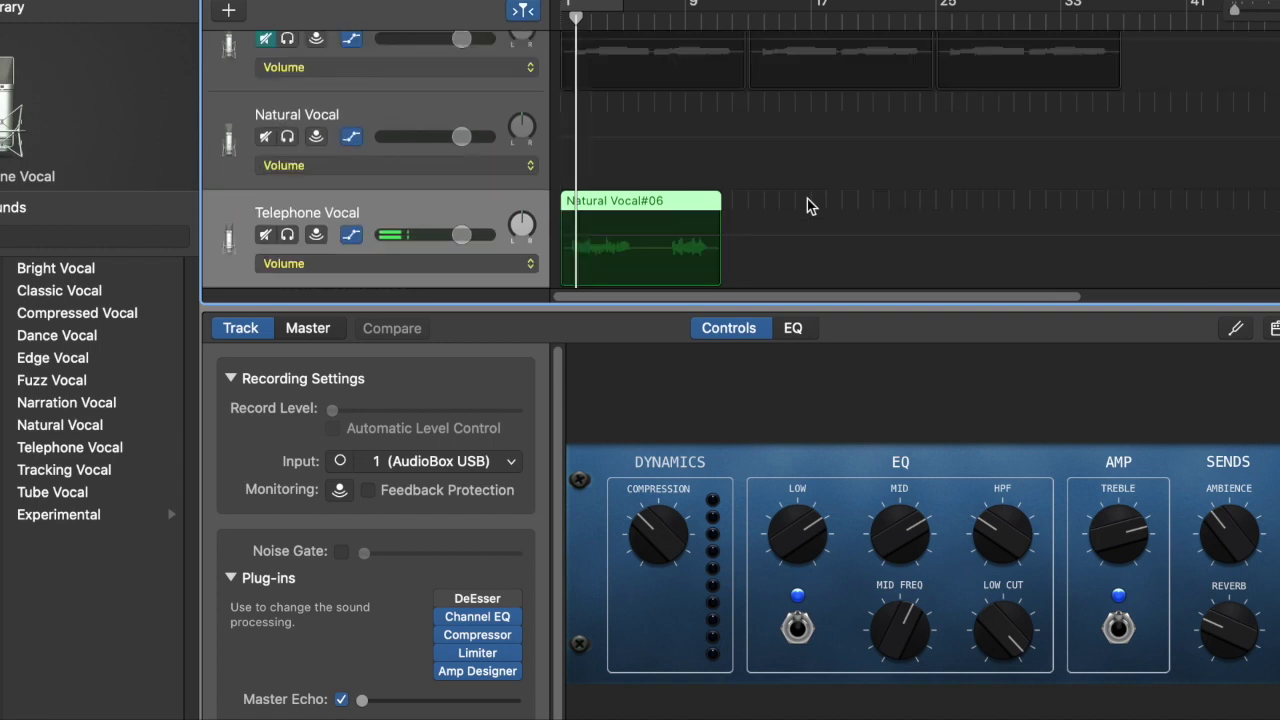
pyautogui.click(530, 263)
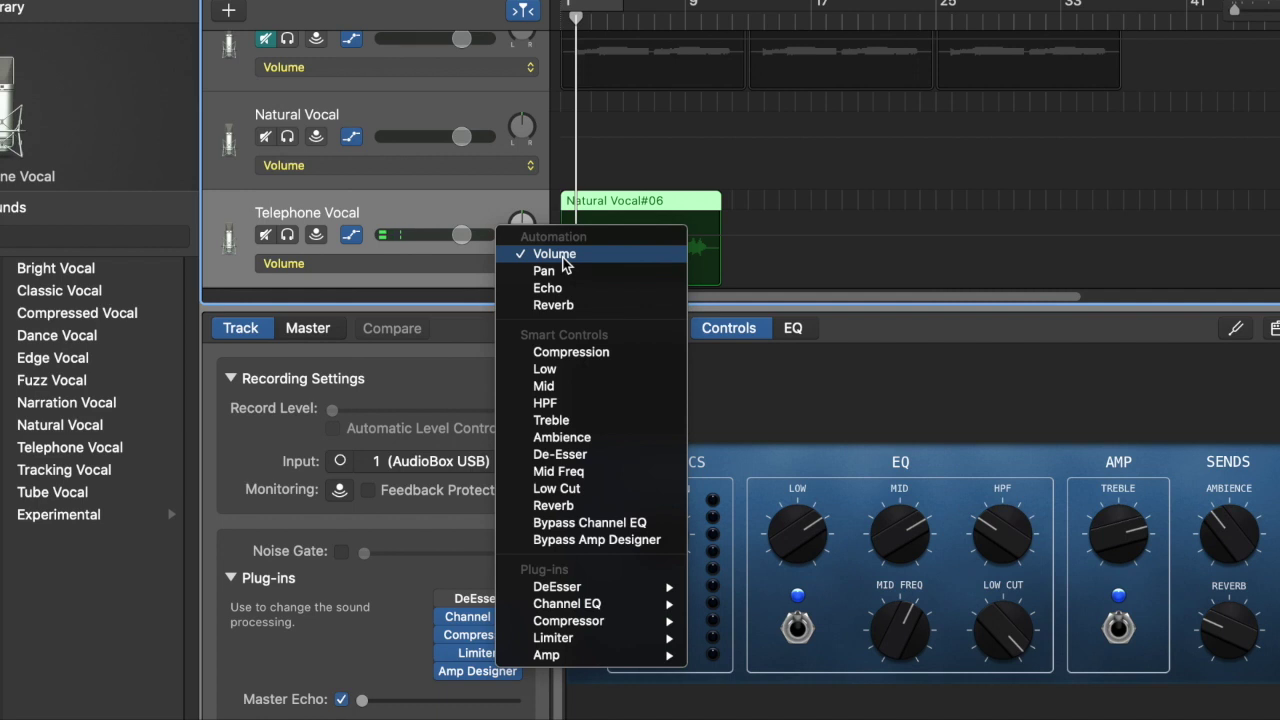
pyautogui.click(564, 257)
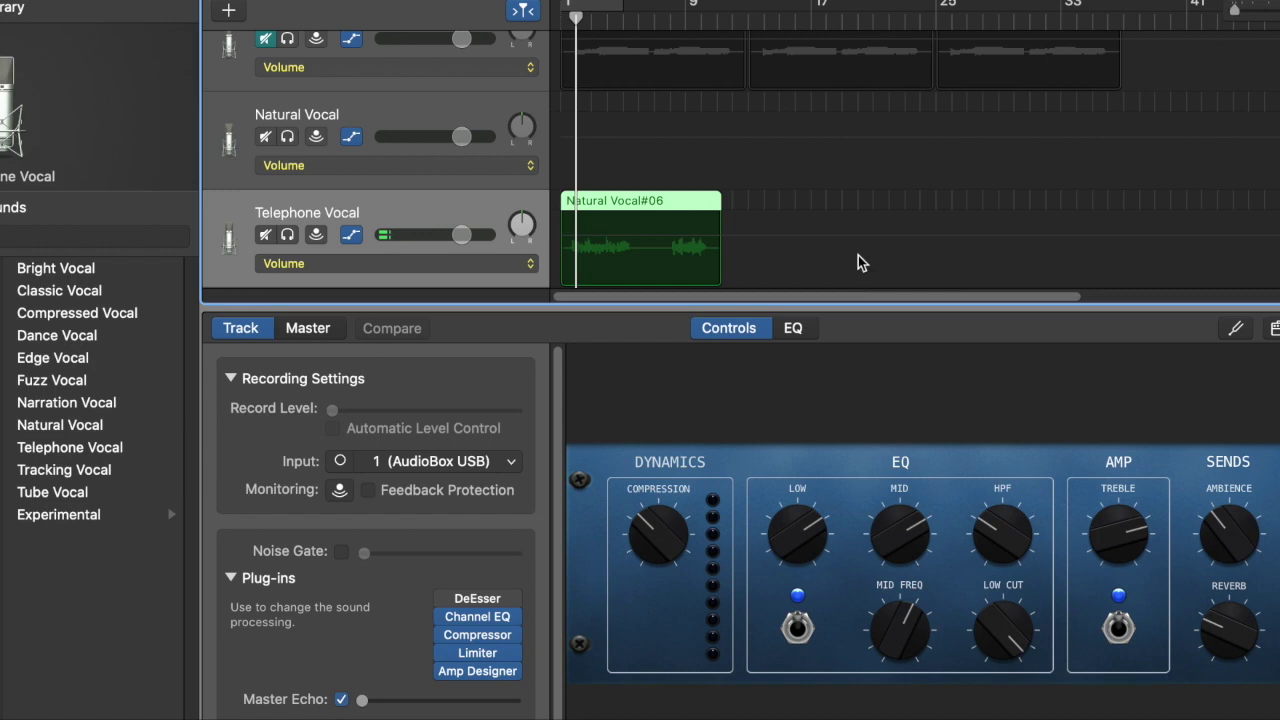
# Step: Draw a volume automation fade-in on the Telephone Vocal region from about bar 2 to just past bar 5 and play it
pyautogui.press('super+Right')
pyautogui.press('super+Right')
pyautogui.press('super+Right')
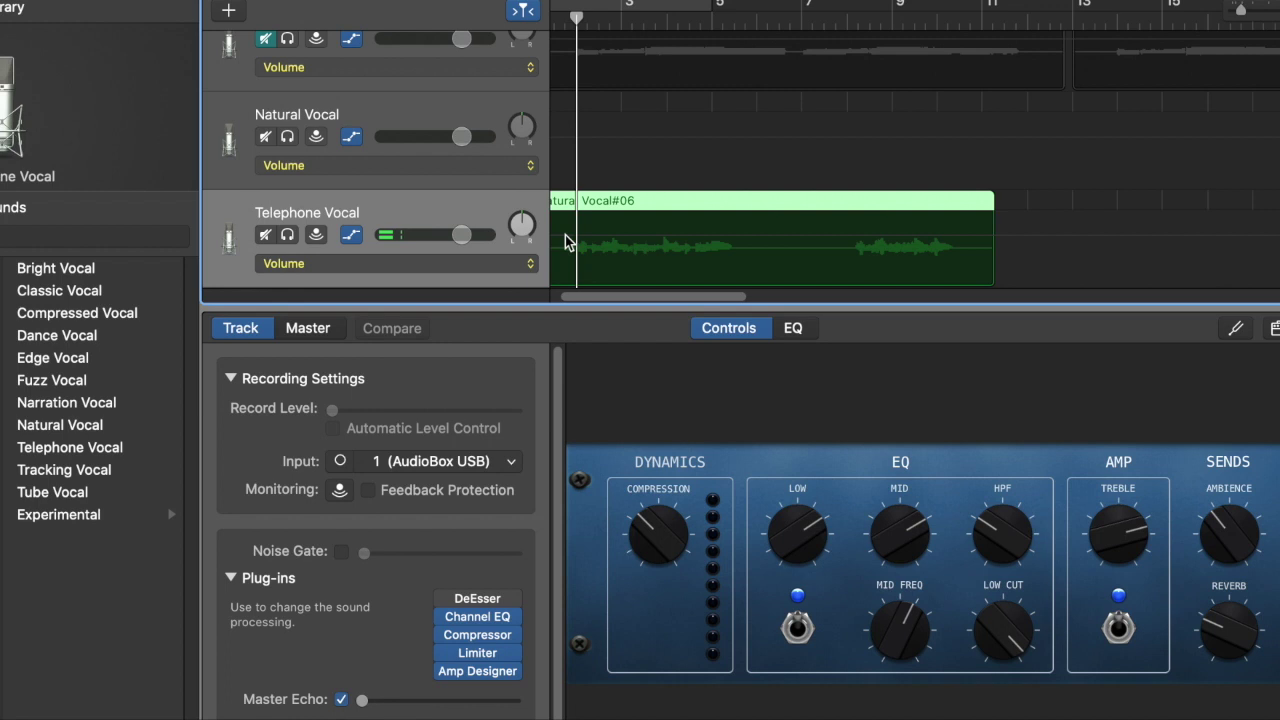
pyautogui.press('a')
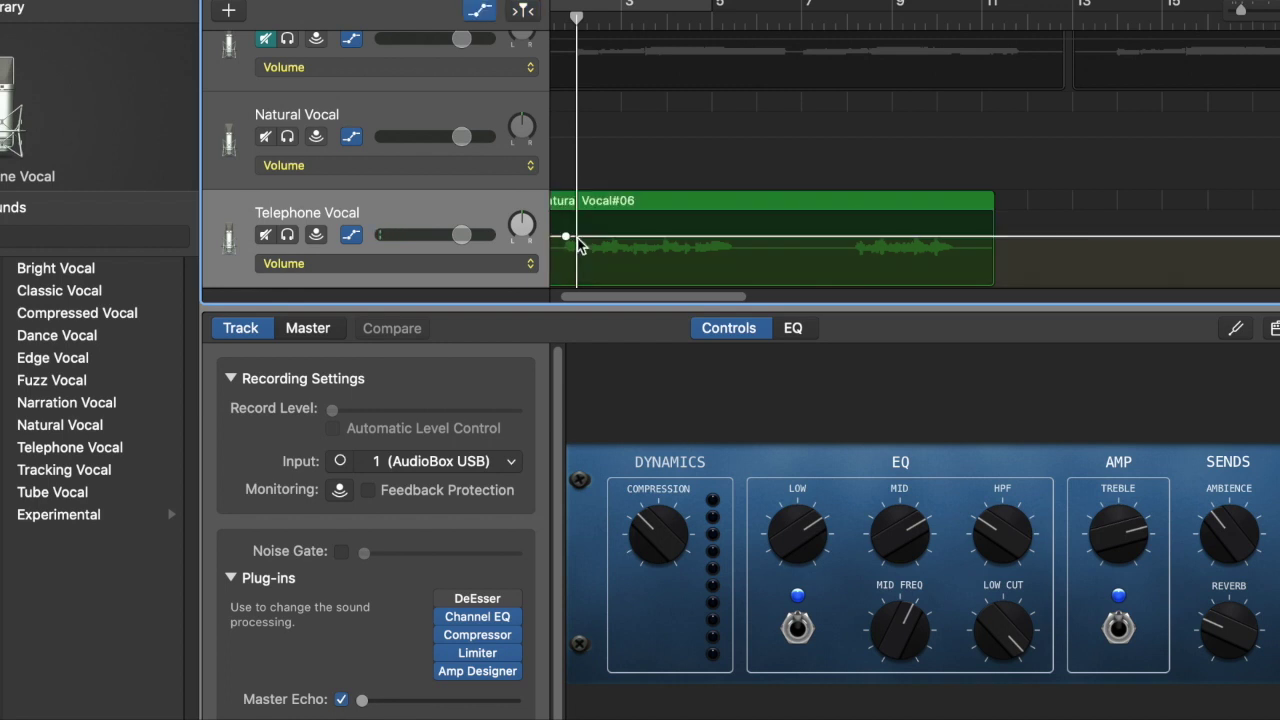
pyautogui.click(735, 237)
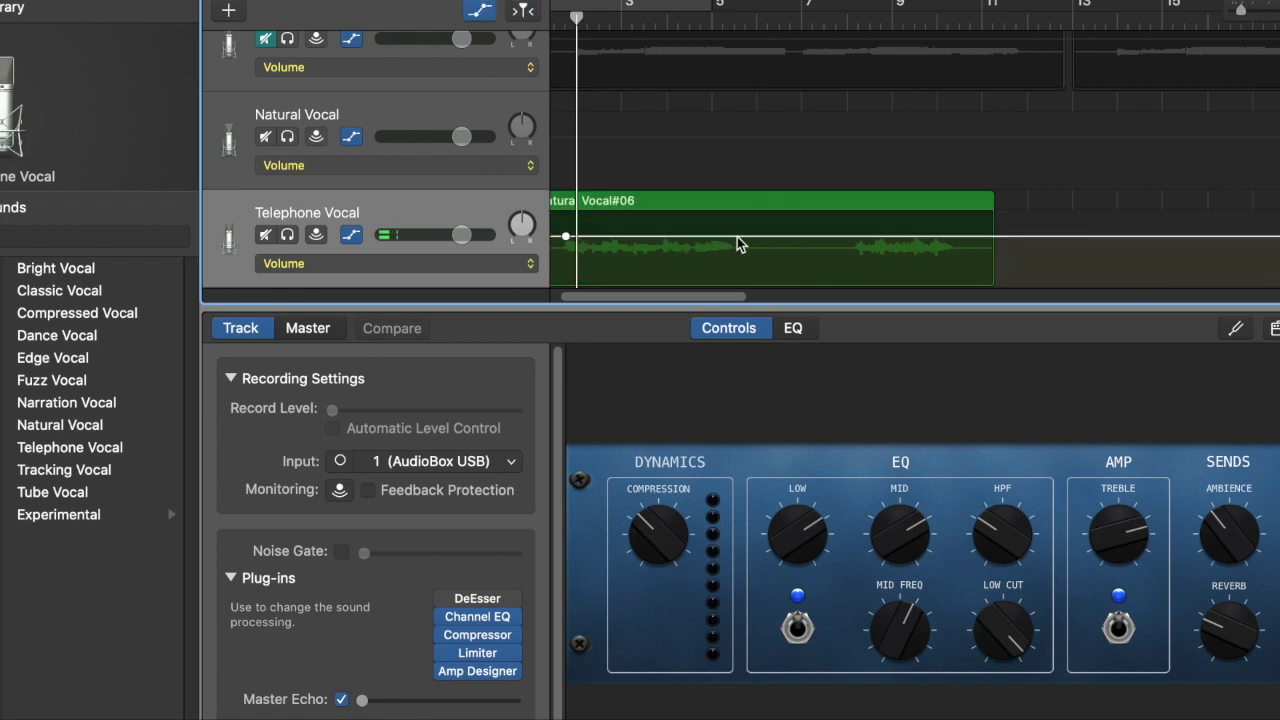
pyautogui.click(576, 237)
pyautogui.moveTo(576, 237); pyautogui.dragTo(580, 265)
pyautogui.press('space')
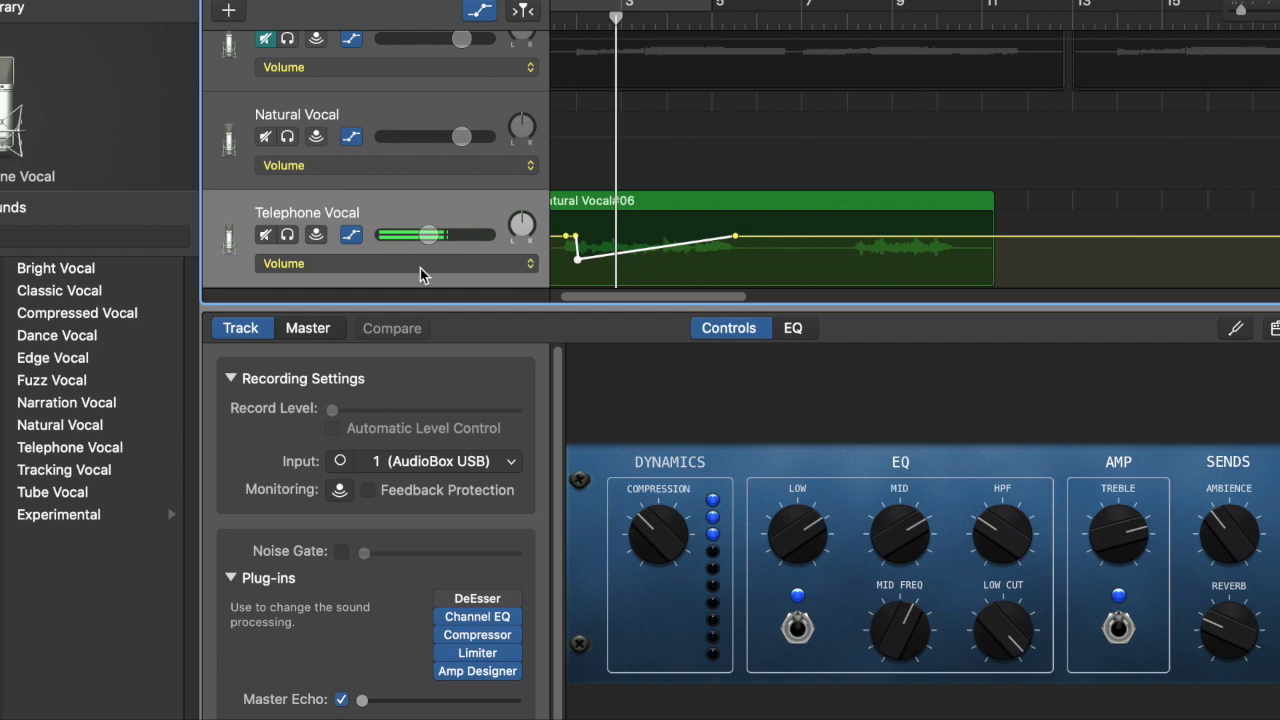
# Step: Apply the Narration Vocal patch to the Telephone Vocal track and hide the track automation
pyautogui.click(71, 406)
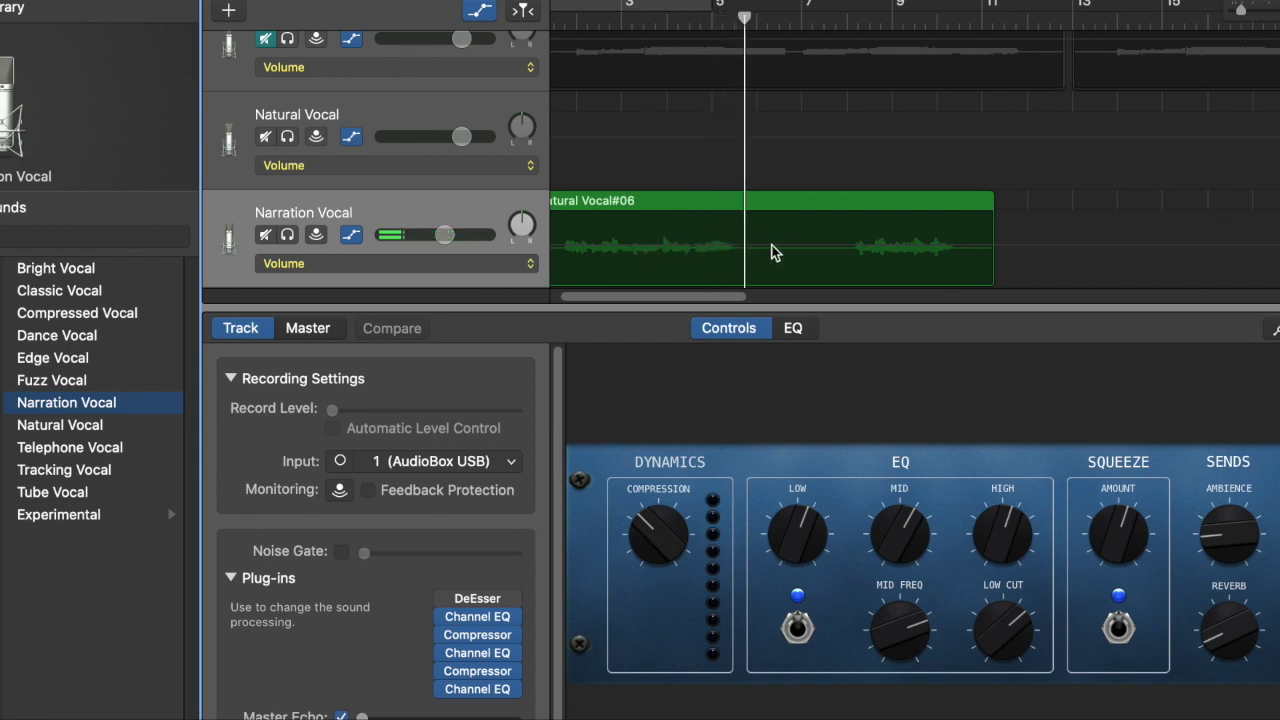
pyautogui.press('a')
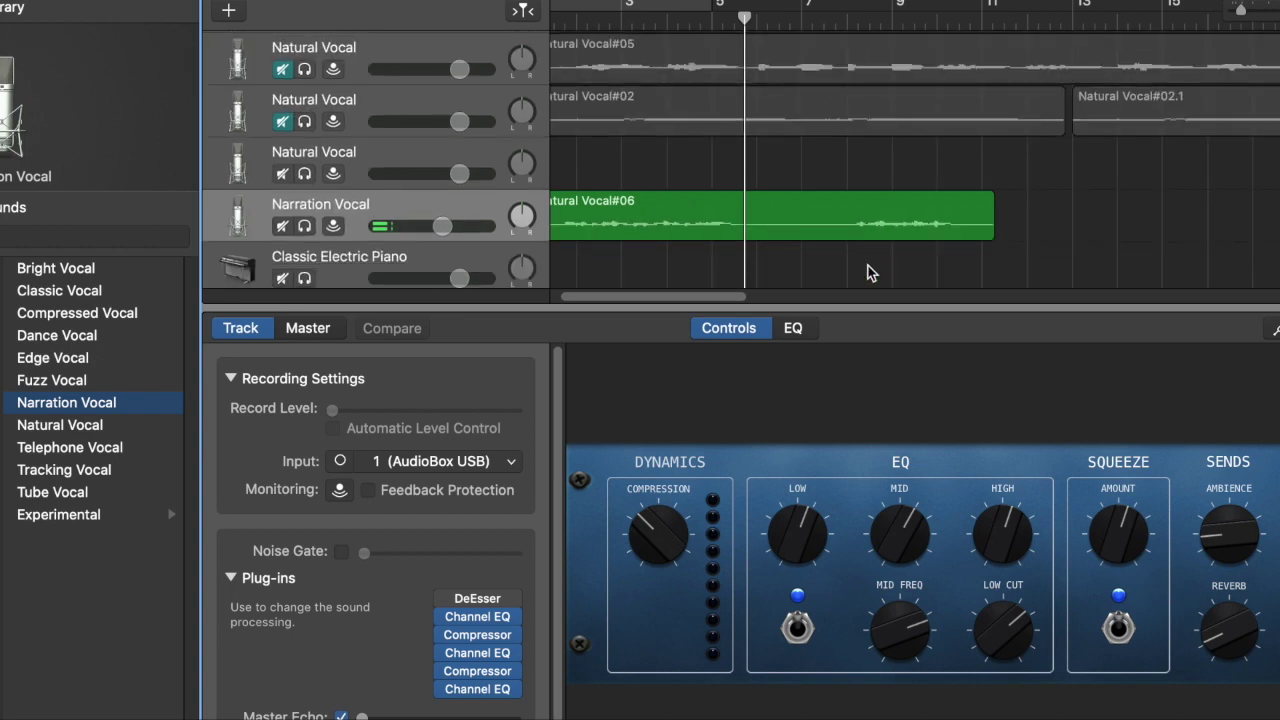